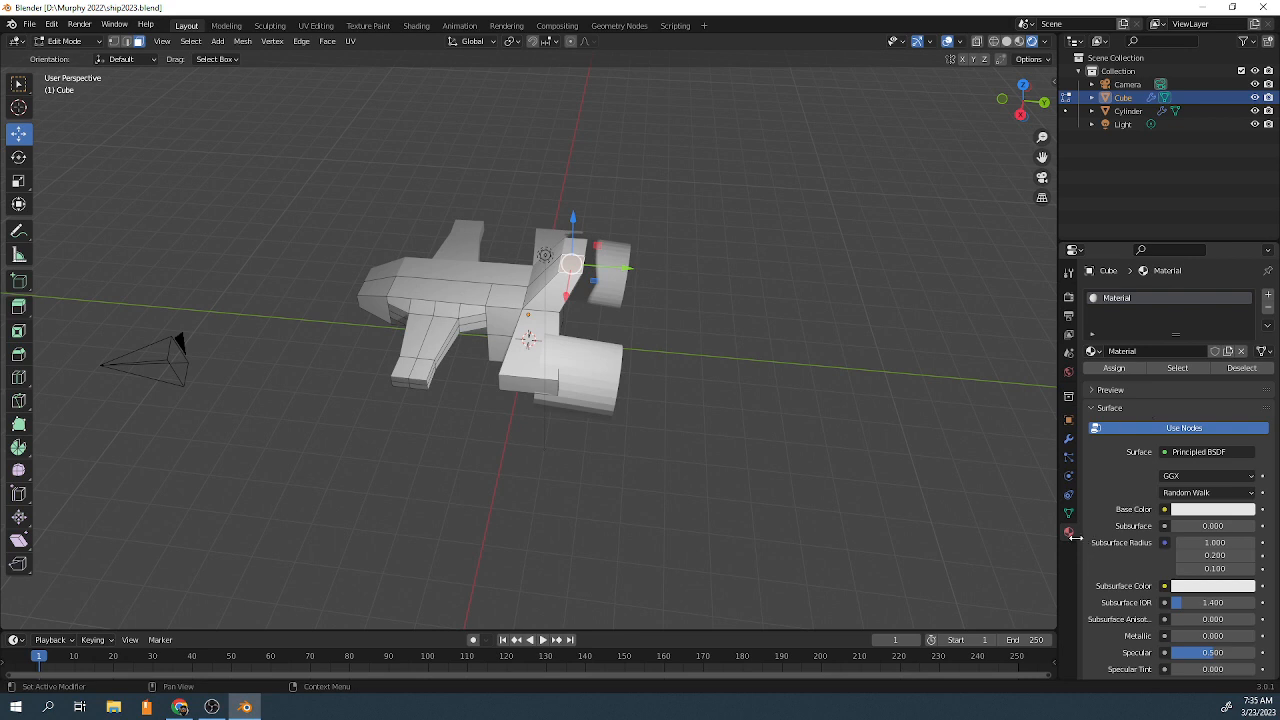
# Change the base color of the ship body's material to a dark pinkish purple
pyautogui.click(1212, 509)
pyautogui.click(1199, 382)
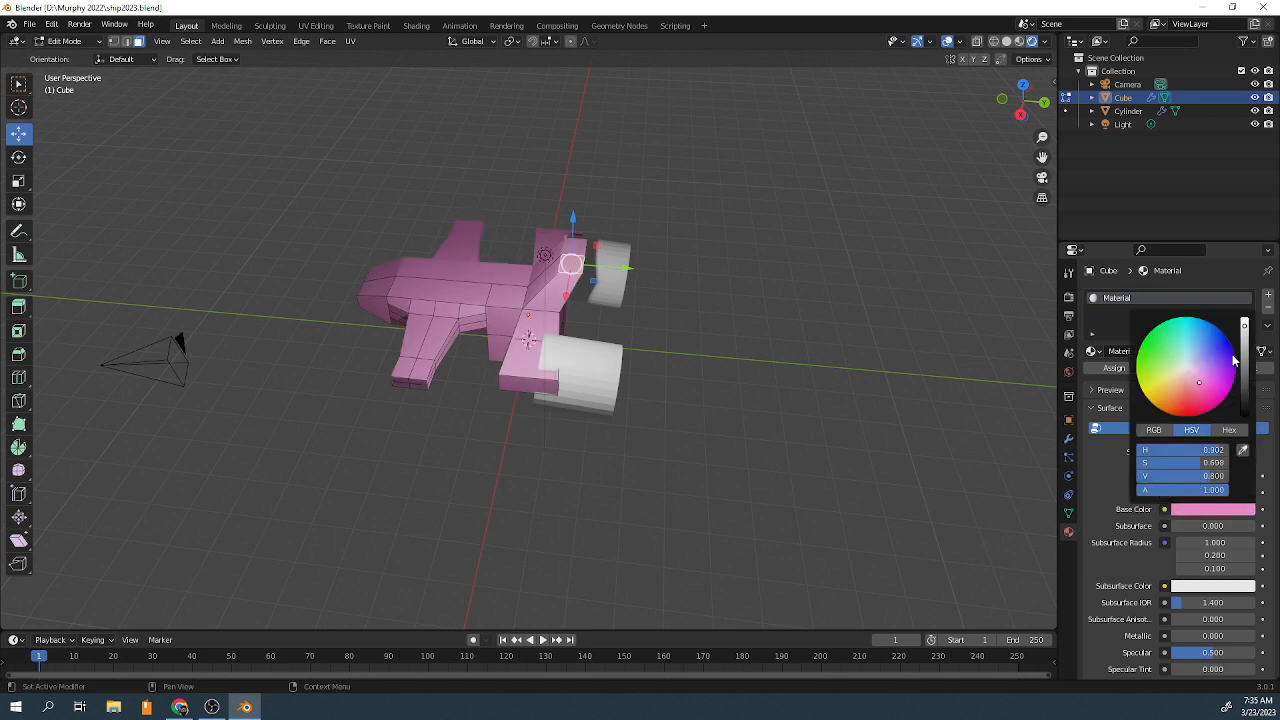
pyautogui.moveTo(1243, 345); pyautogui.dragTo(1244, 363)
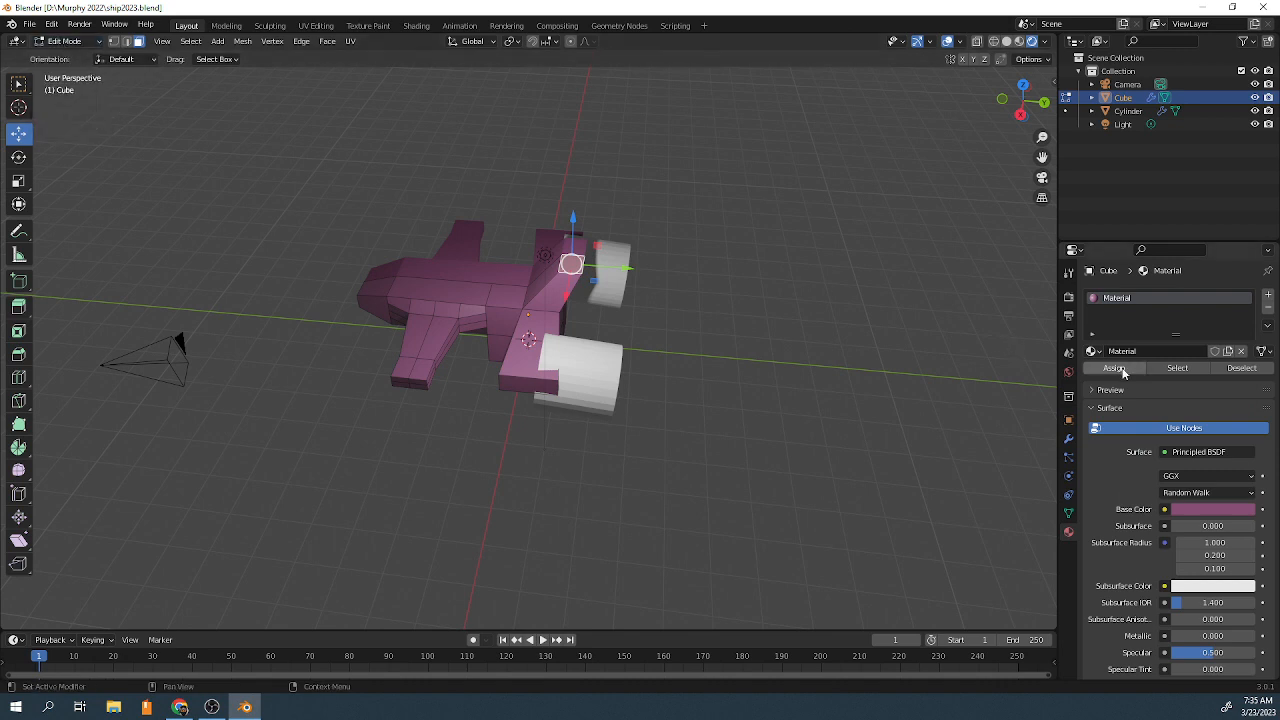
# Add a second material to the ship body, make its base color black, and name it "black"
pyautogui.click(1268, 296)
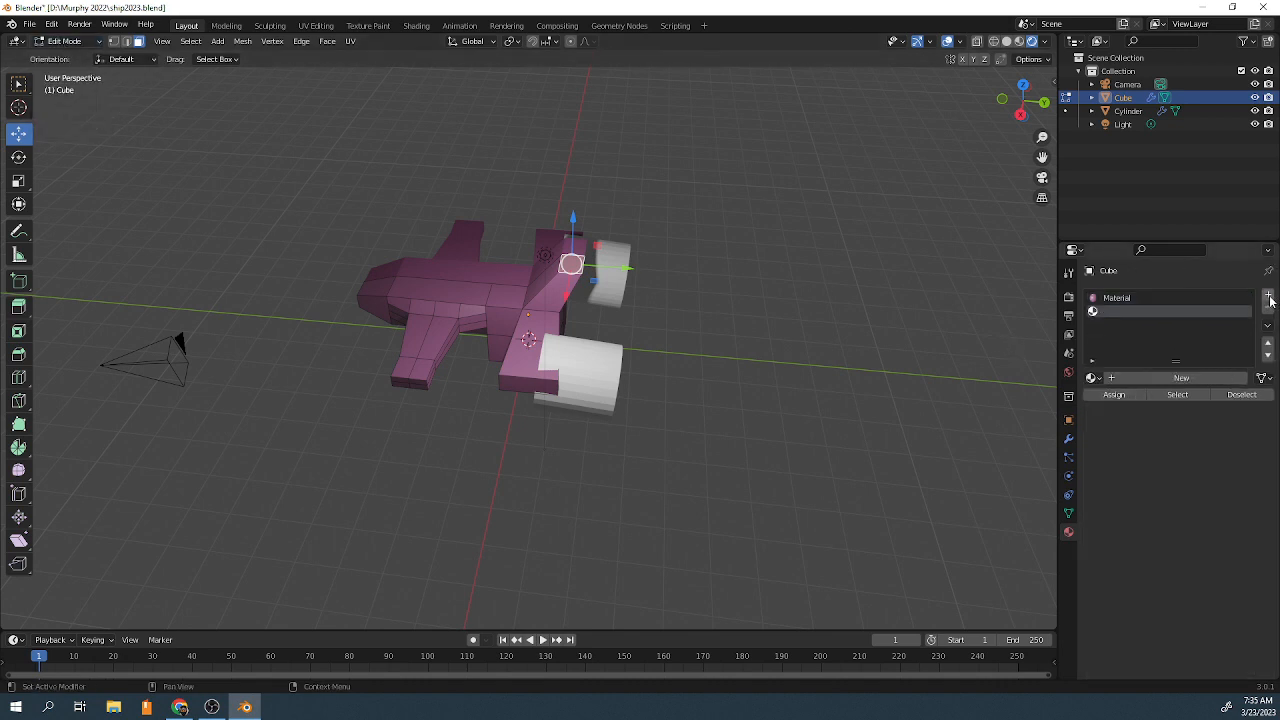
pyautogui.click(1200, 377)
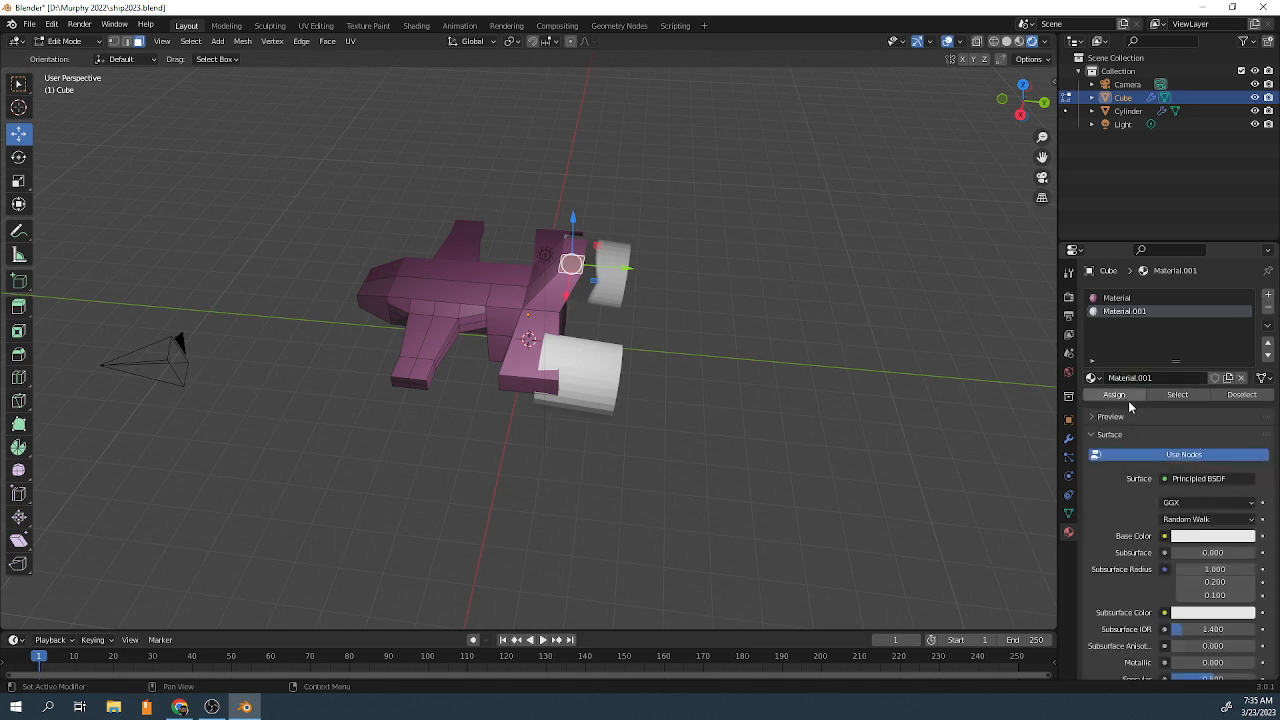
pyautogui.click(1212, 538)
pyautogui.moveTo(1247, 393); pyautogui.dragTo(1246, 446)
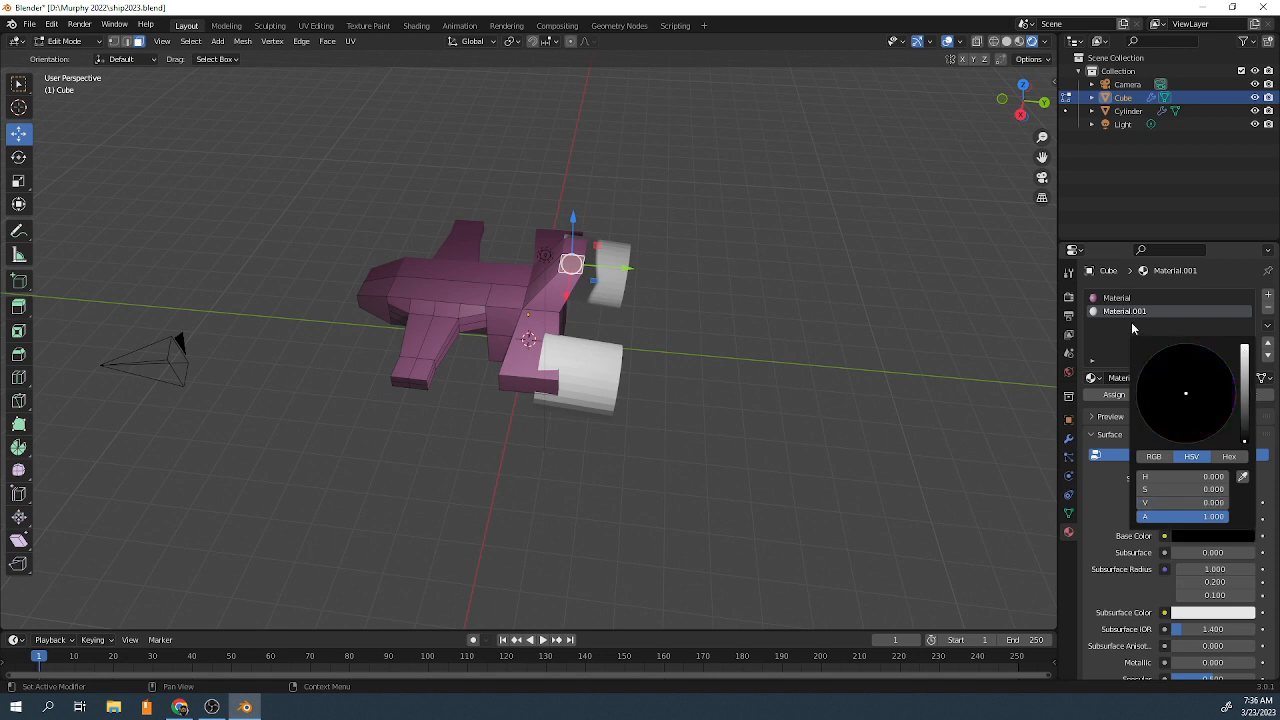
pyautogui.click(1135, 378)
pyautogui.write('black')
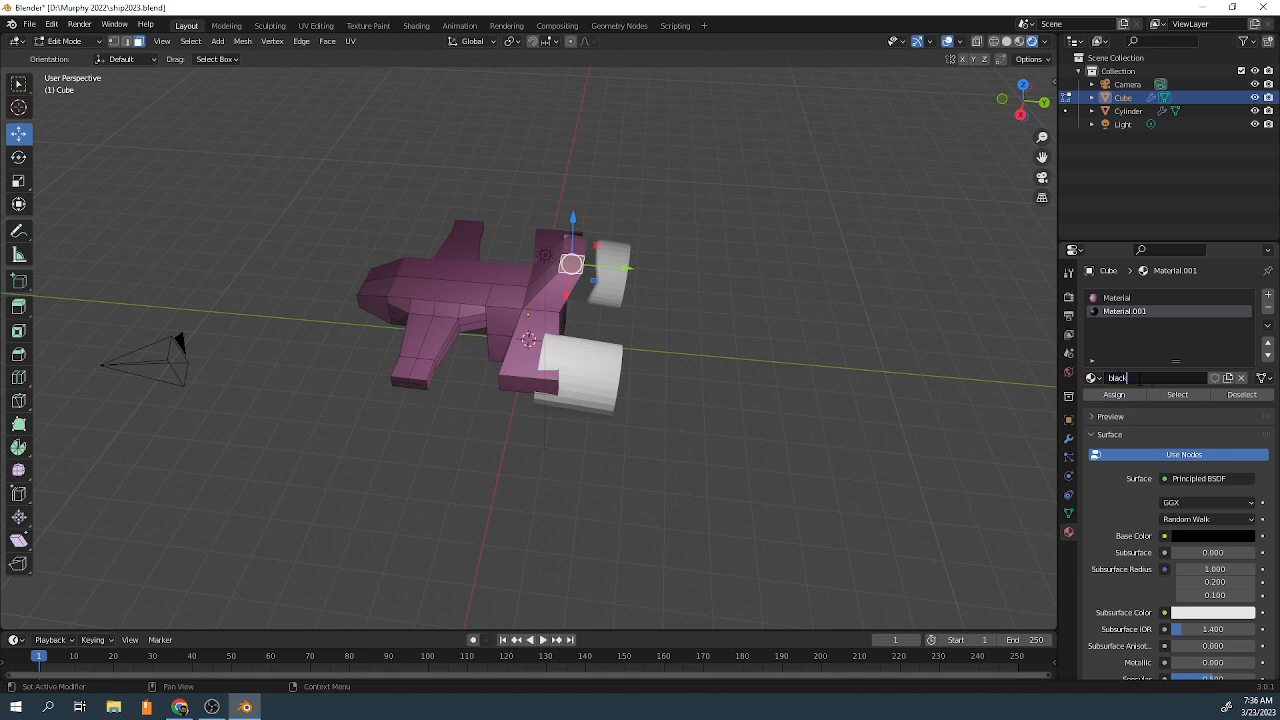
pyautogui.press('Return')
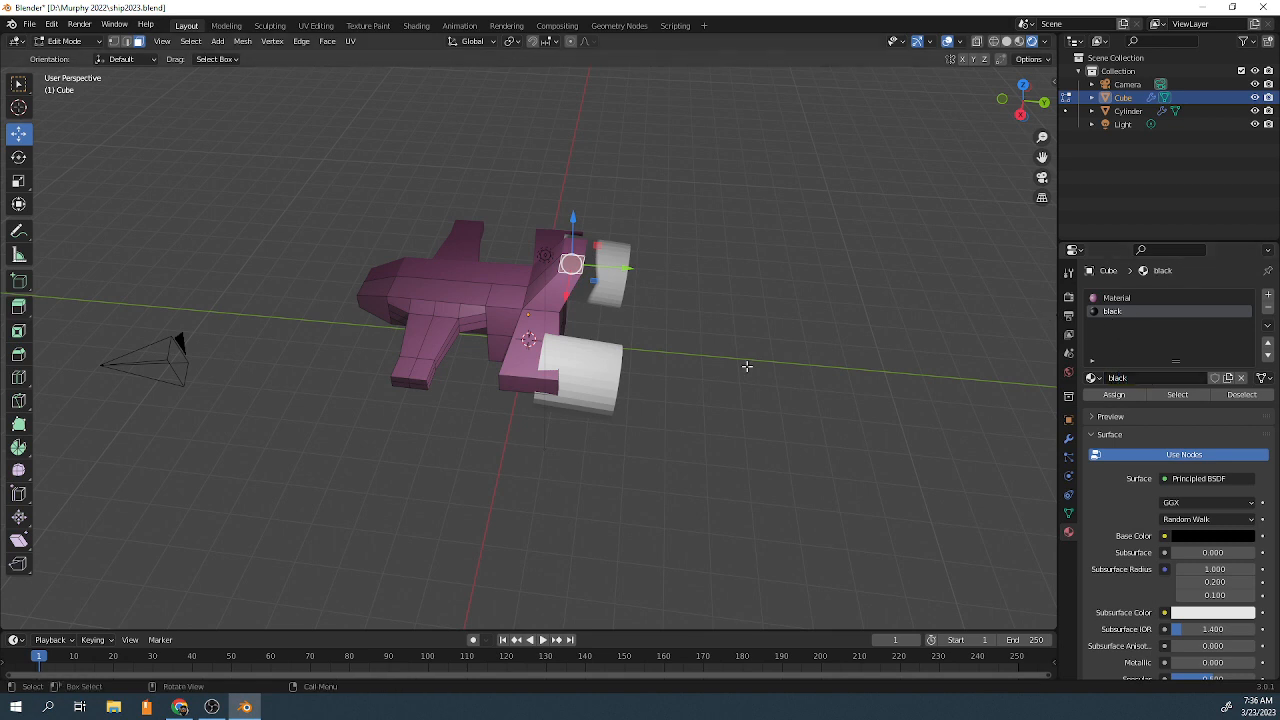
# Assign the black material to the rear face of the wing and the adjoining small faces on the hull side
pyautogui.click(442, 323)
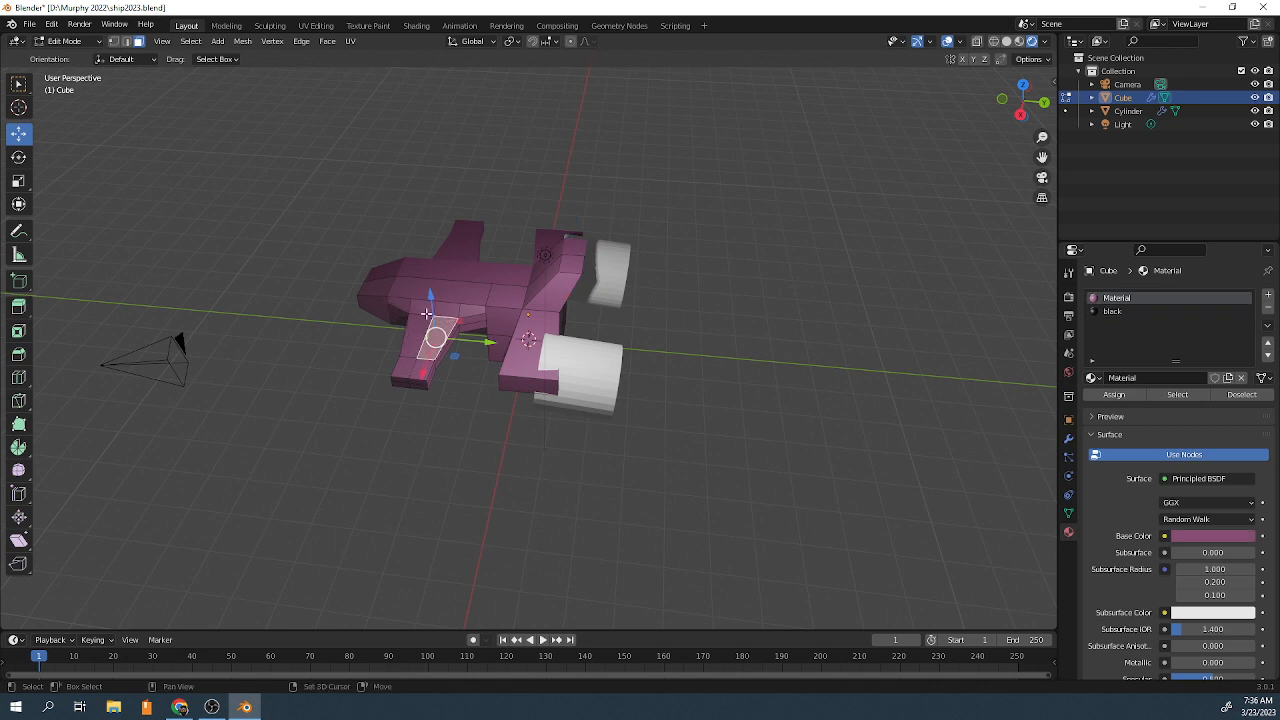
pyautogui.keyDown('shift'); pyautogui.click(471, 320); pyautogui.keyUp('shift')
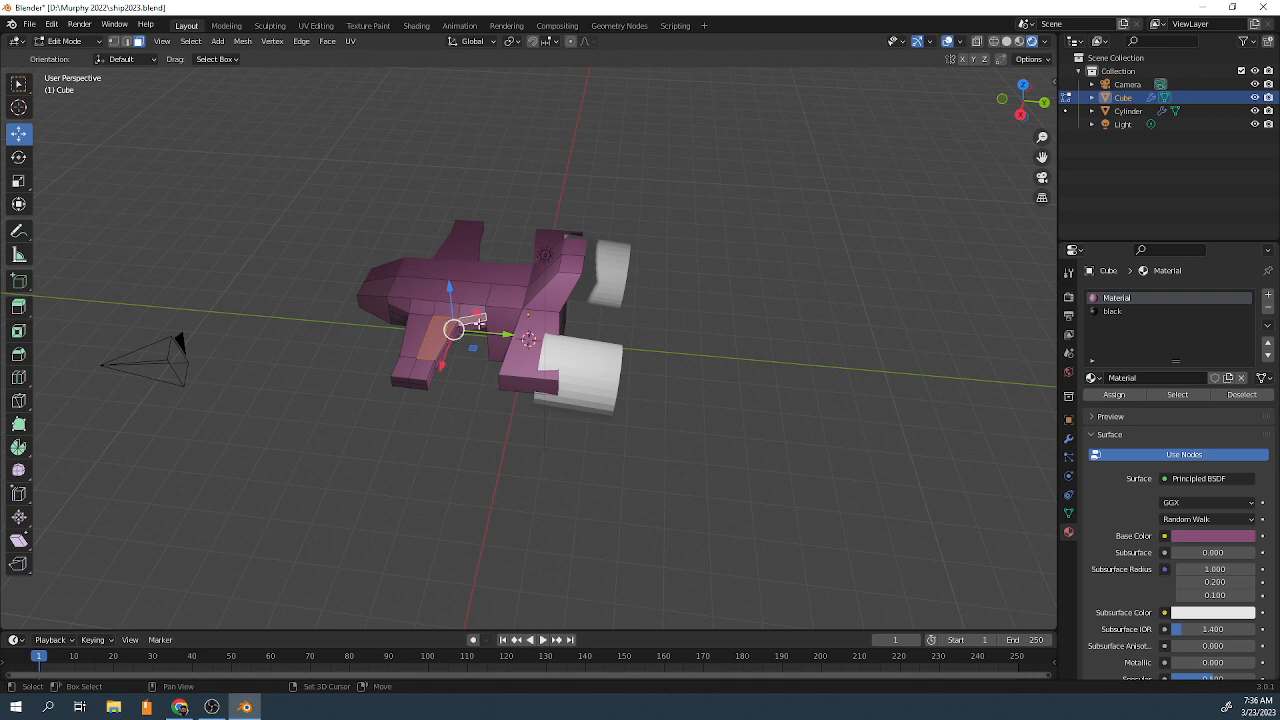
pyautogui.keyDown('shift'); pyautogui.click(475, 327); pyautogui.keyUp('shift')
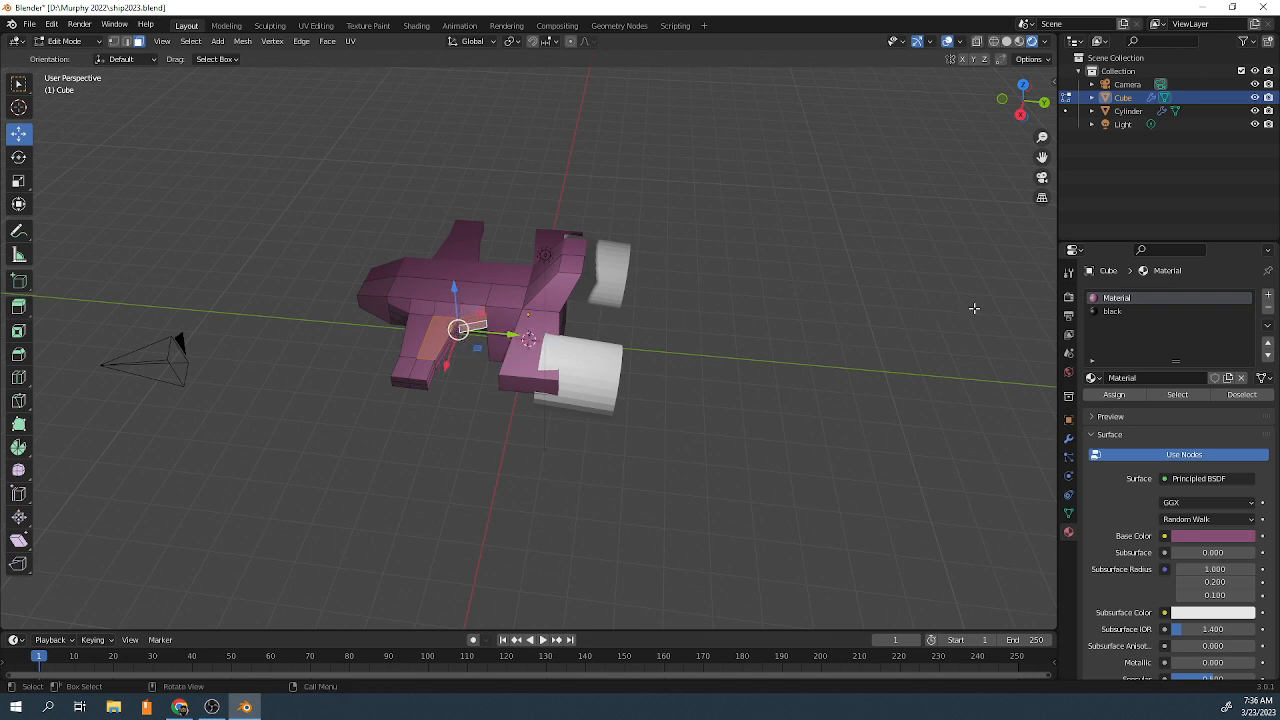
pyautogui.click(1112, 311)
pyautogui.click(1110, 395)
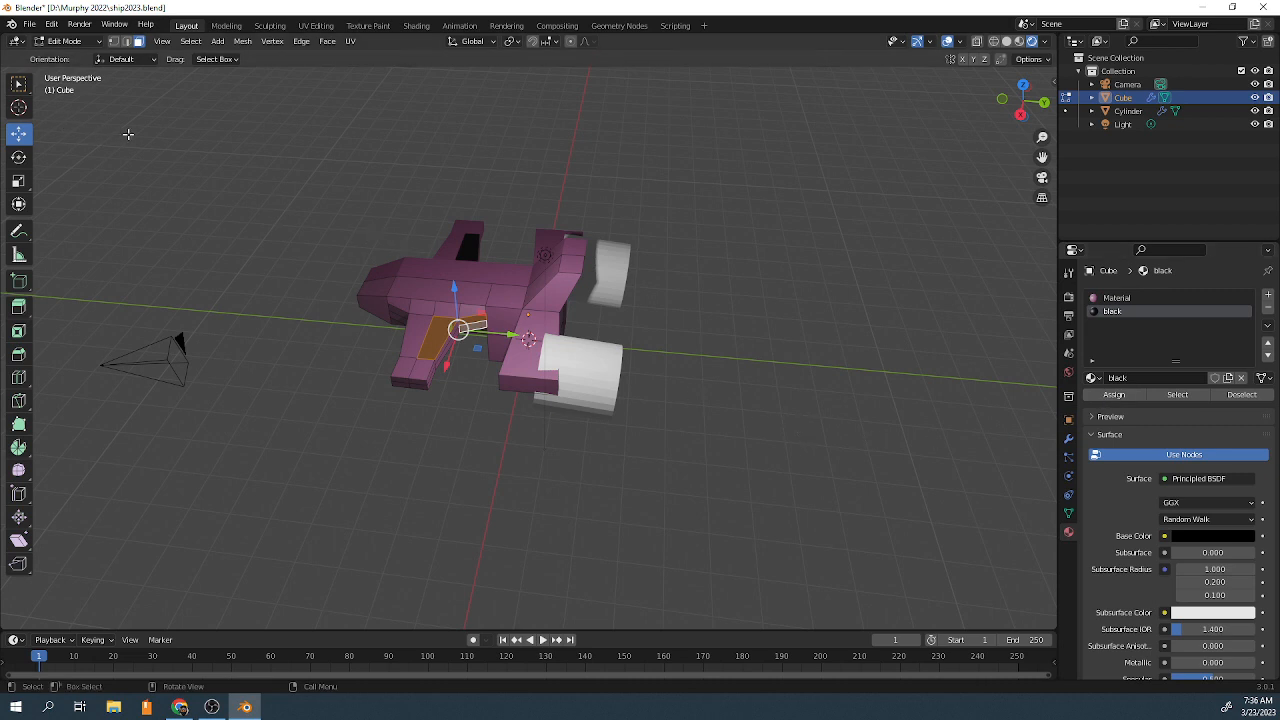
# Return to Object Mode and apply the existing purple "Material" to the engine cylinders
pyautogui.click(64, 41)
pyautogui.click(60, 52)
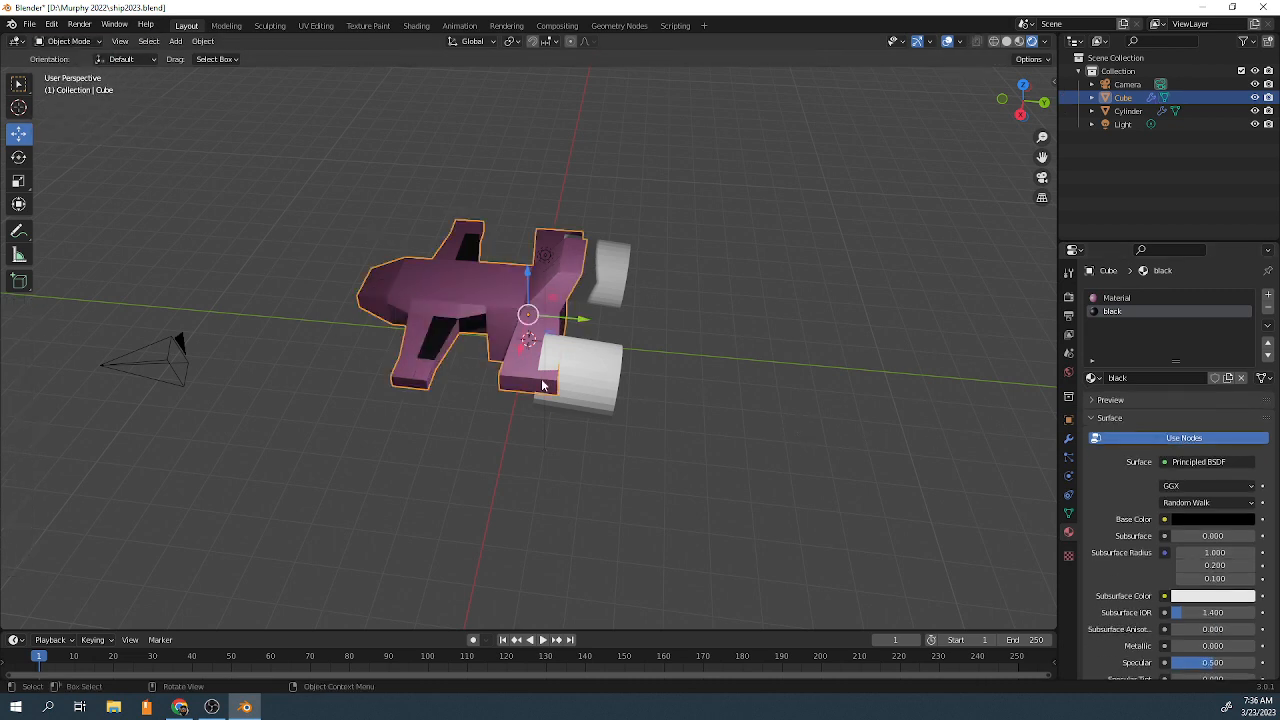
pyautogui.click(586, 370)
pyautogui.click(589, 370)
pyautogui.click(600, 371)
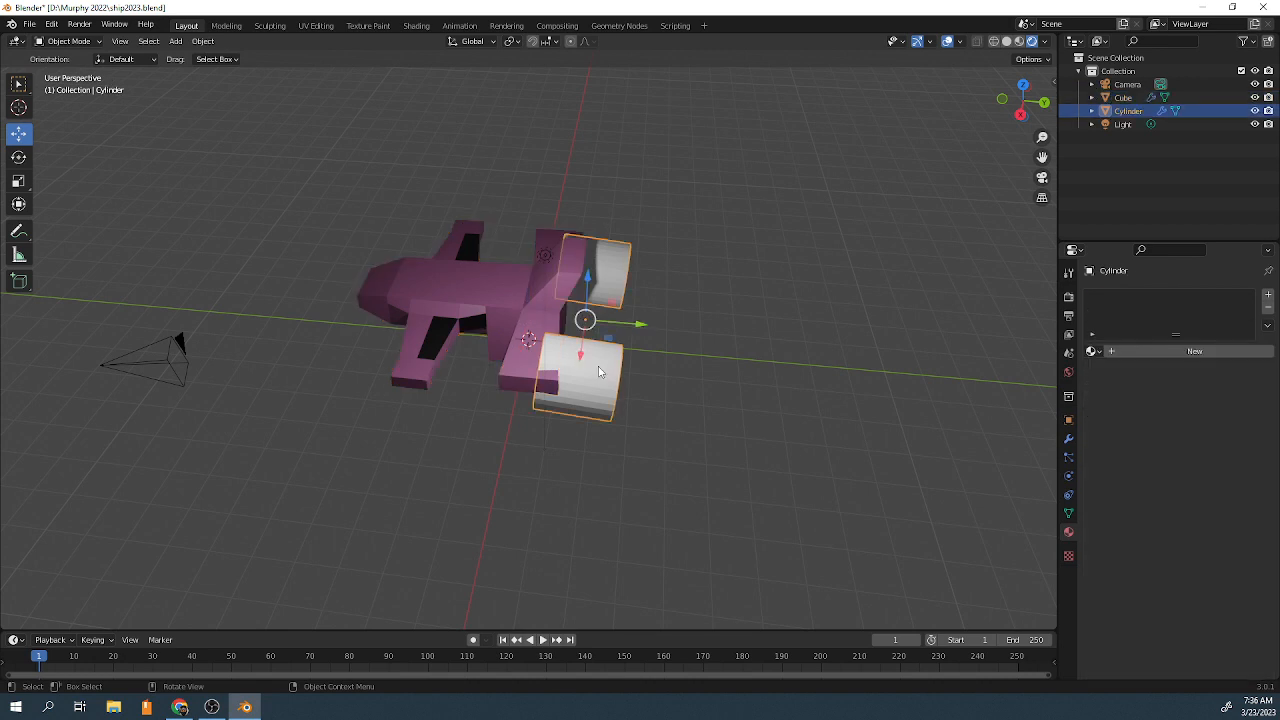
pyautogui.click(1092, 351)
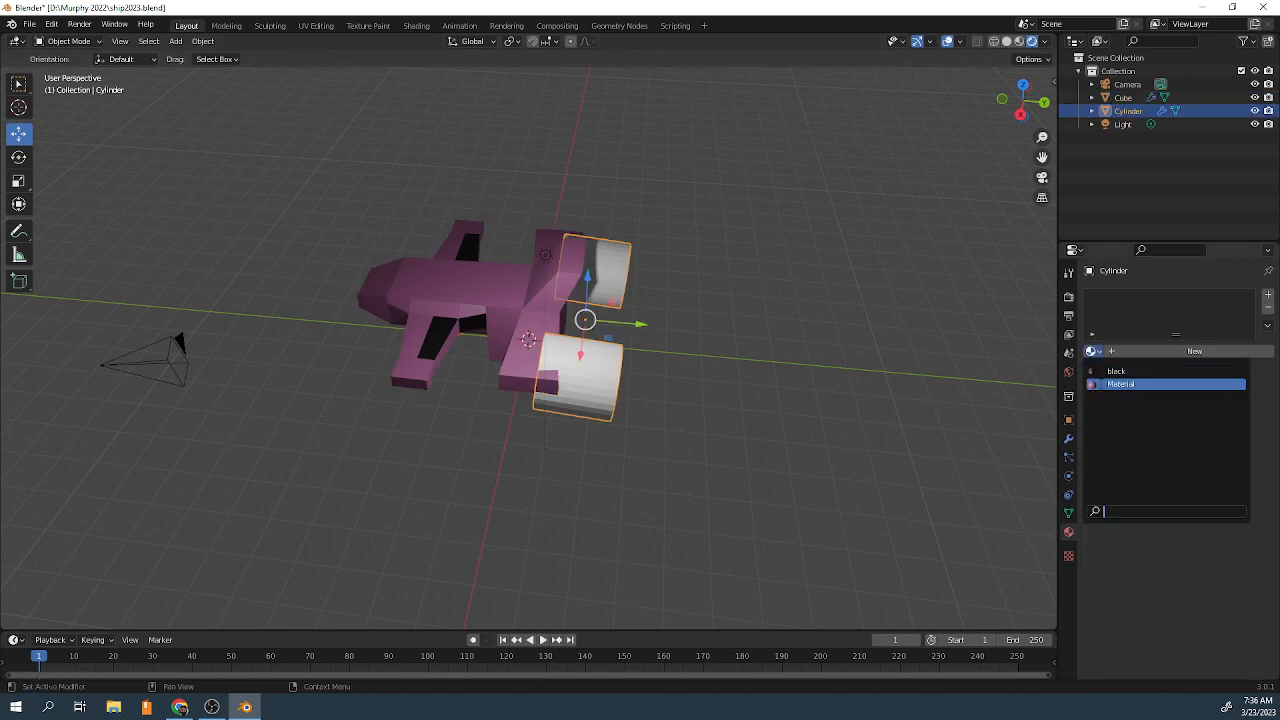
pyautogui.click(1100, 385)
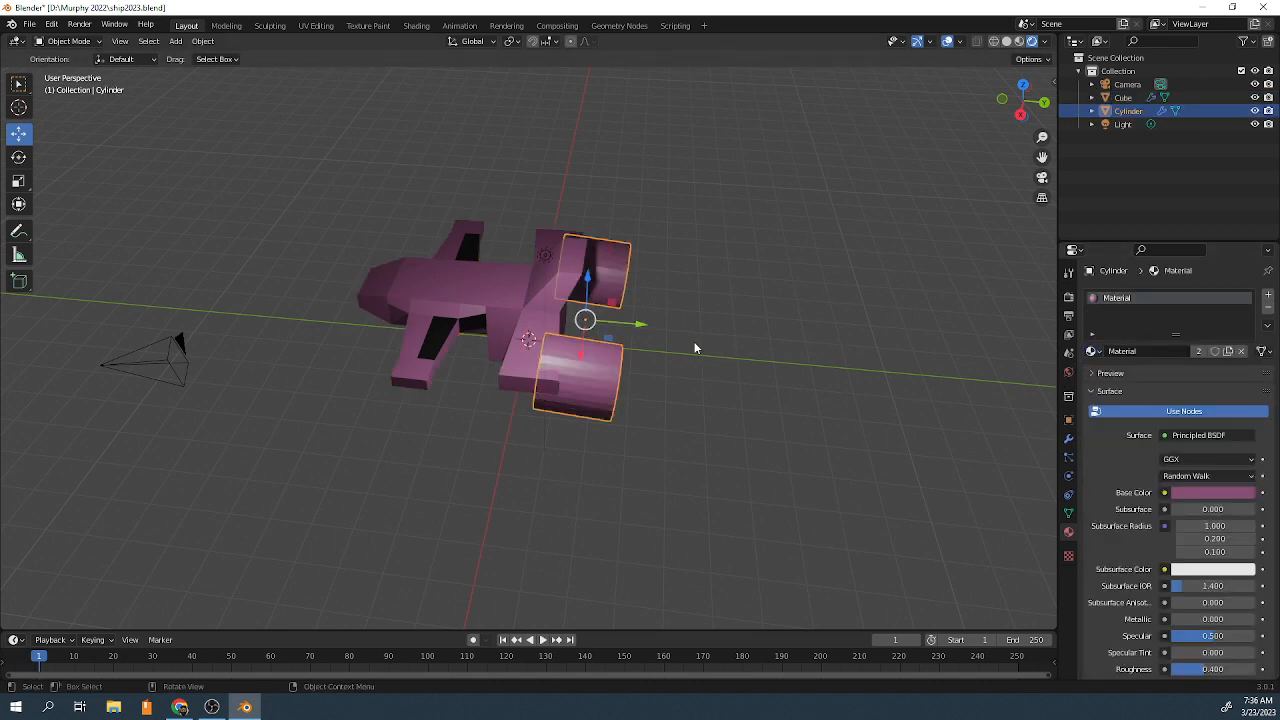
# Replace the engine cylinders' material with the existing "black" material
pyautogui.click(739, 355)
pyautogui.click(599, 378)
pyautogui.click(1091, 351)
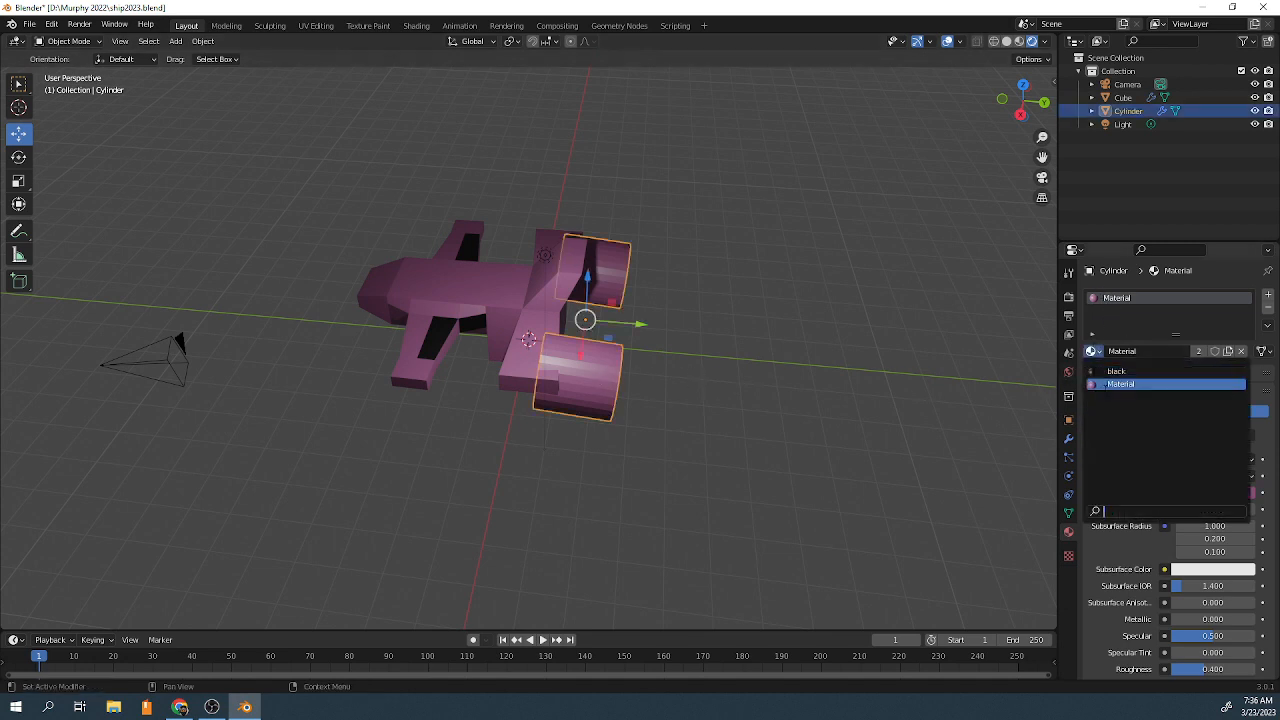
pyautogui.click(1120, 372)
pyautogui.click(827, 404)
# In solid shading, edit the engine cylinder, extrude its rear end face in place, and scale it down to leave a rim
pyautogui.moveTo(827, 404); pyautogui.dragTo(716, 355, button='middle')
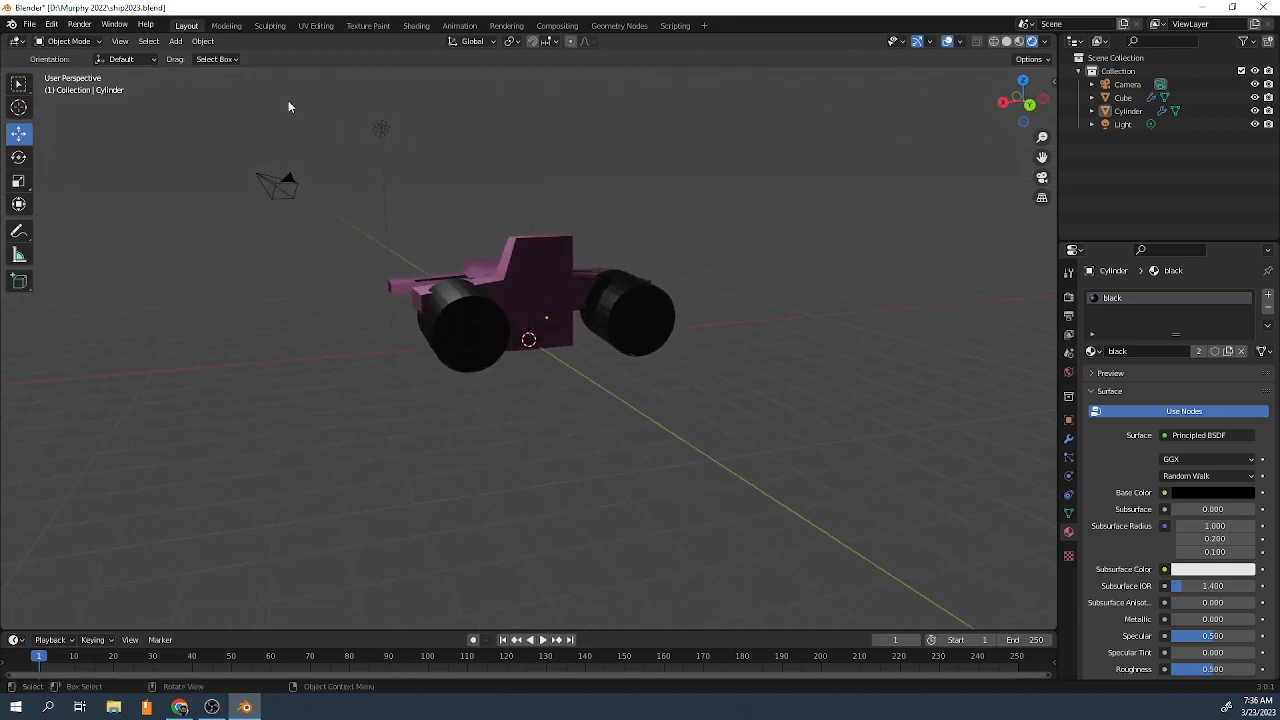
pyautogui.click(1007, 42)
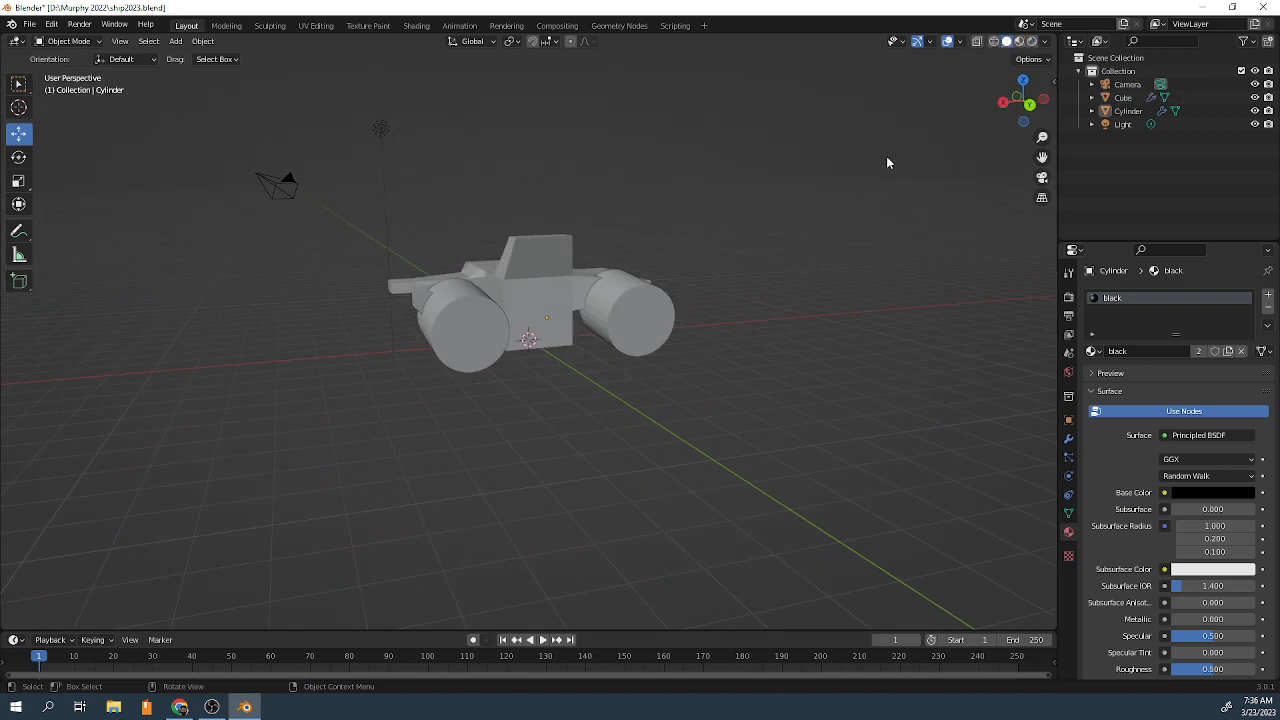
pyautogui.click(480, 342)
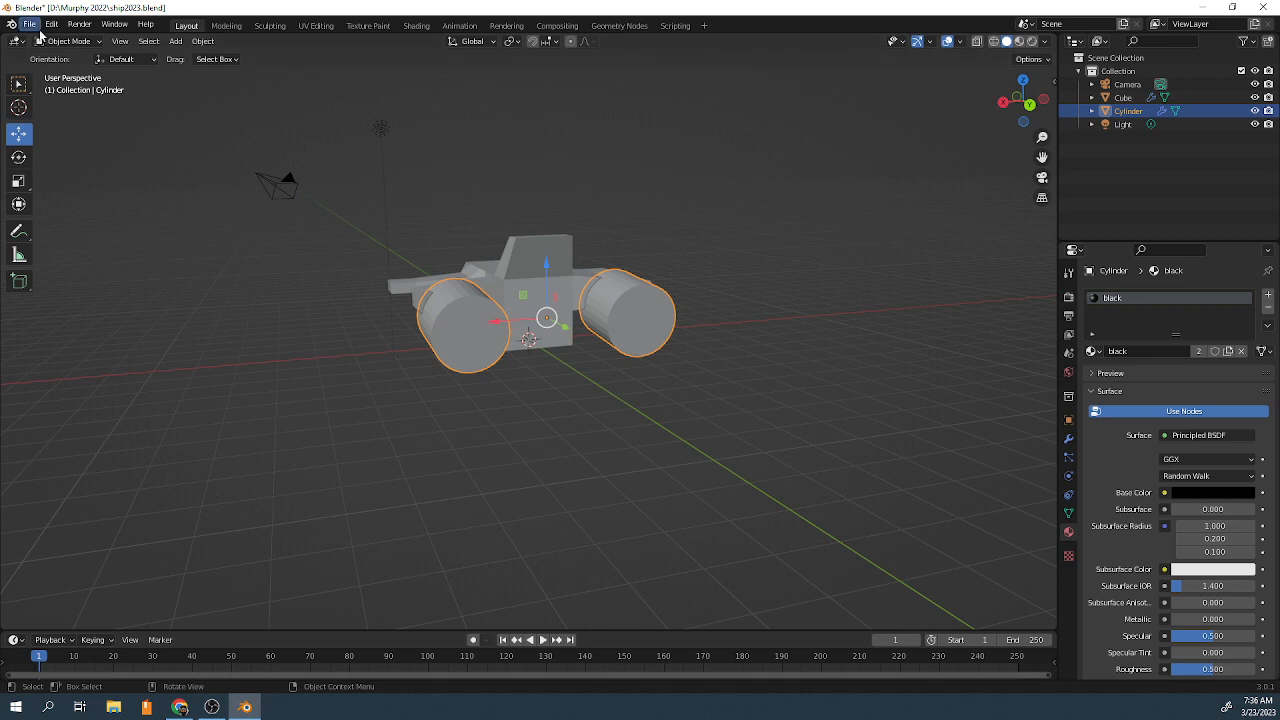
pyautogui.click(55, 44)
pyautogui.click(68, 71)
pyautogui.click(632, 328)
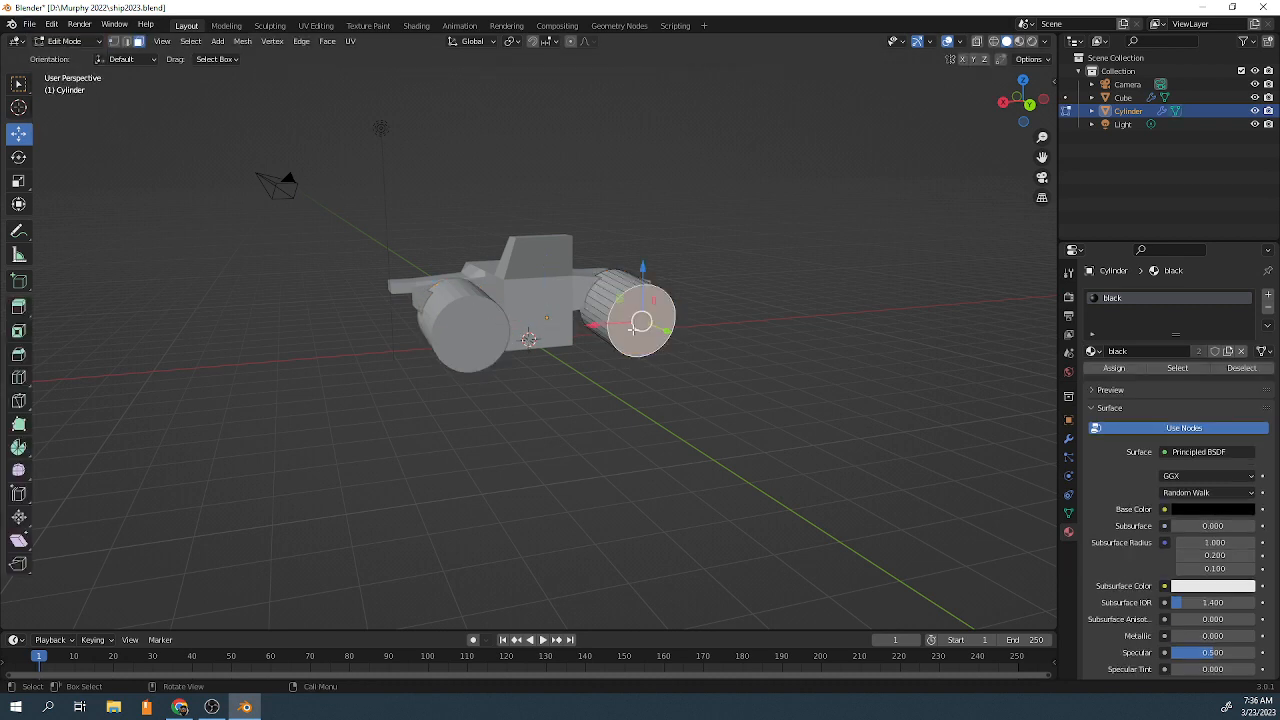
pyautogui.press('e')
pyautogui.rightClick(615, 325)
pyautogui.press('s')
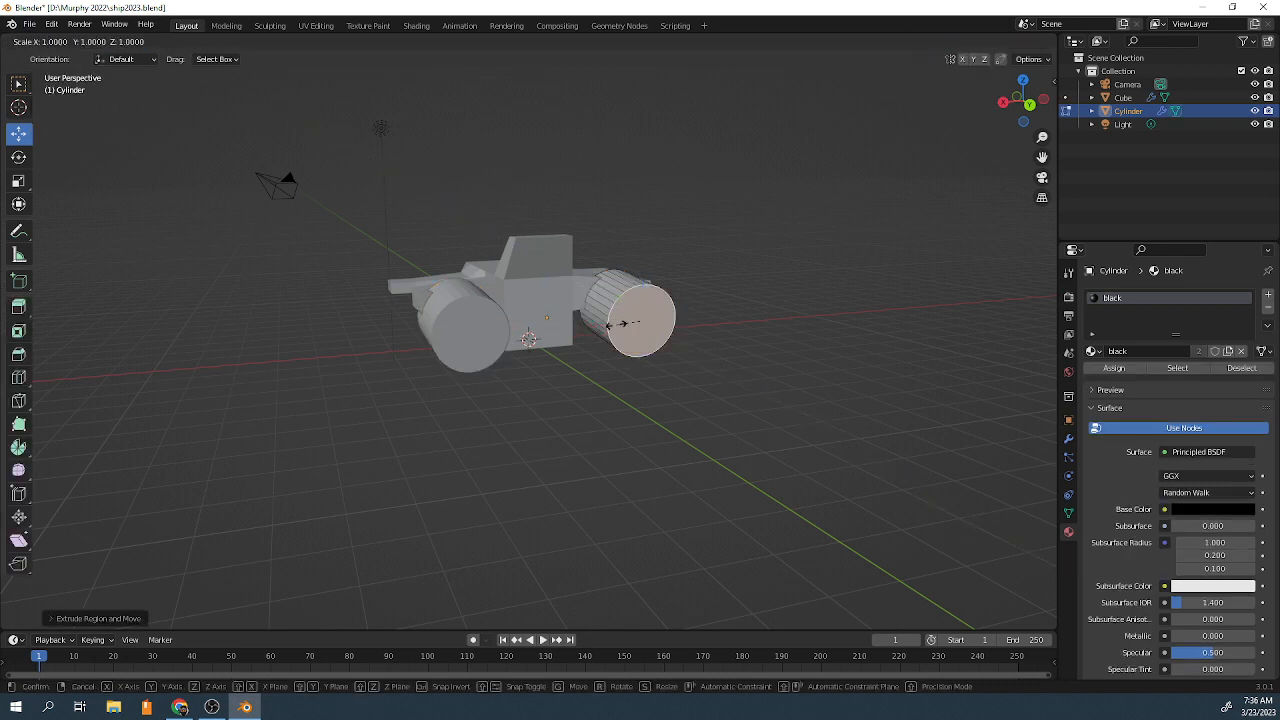
pyautogui.click(622, 319)
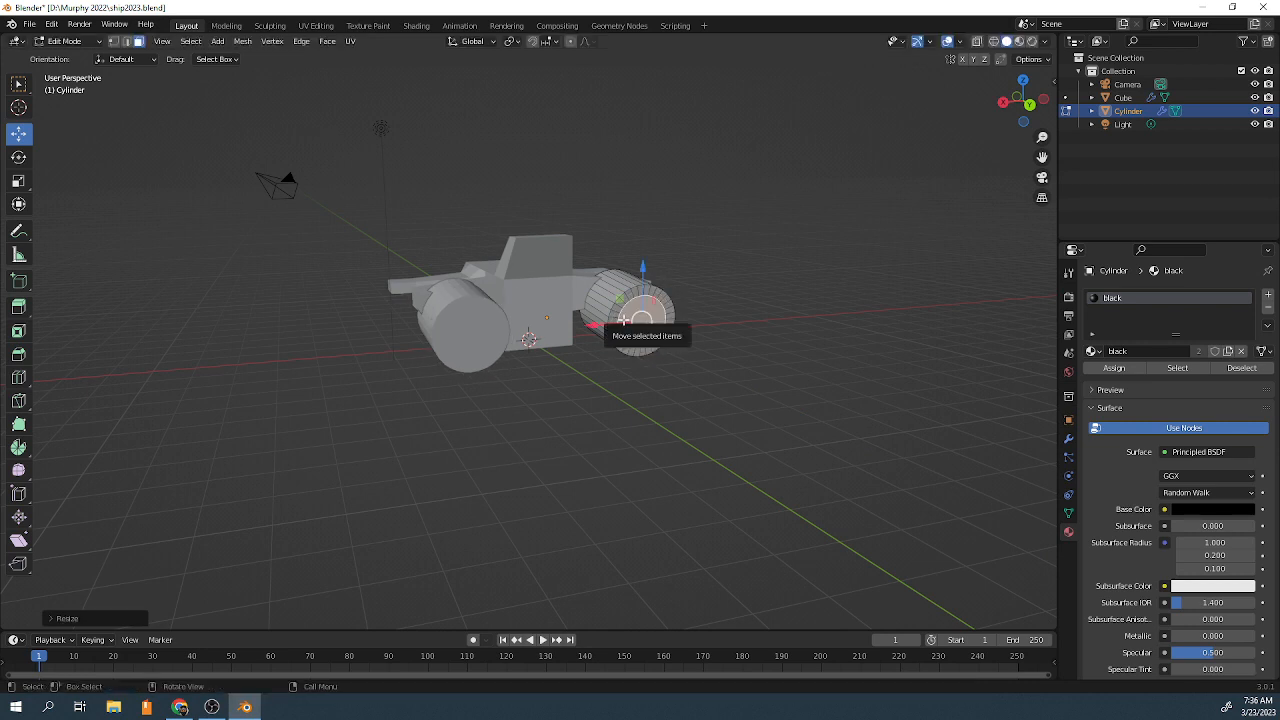
# Extrude the inner rear face of the engine again and move it slightly inward to form a recess
pyautogui.press('e')
pyautogui.rightClick(640, 322)
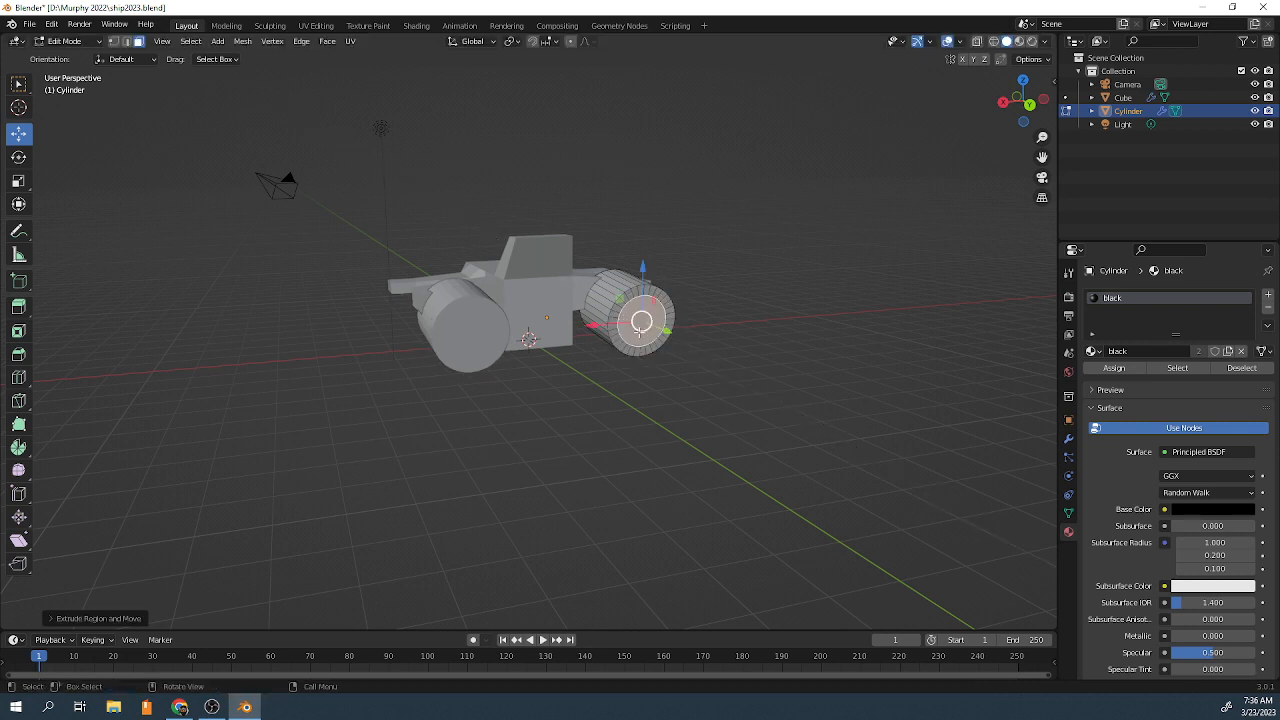
pyautogui.press('g')
pyautogui.click(652, 333)
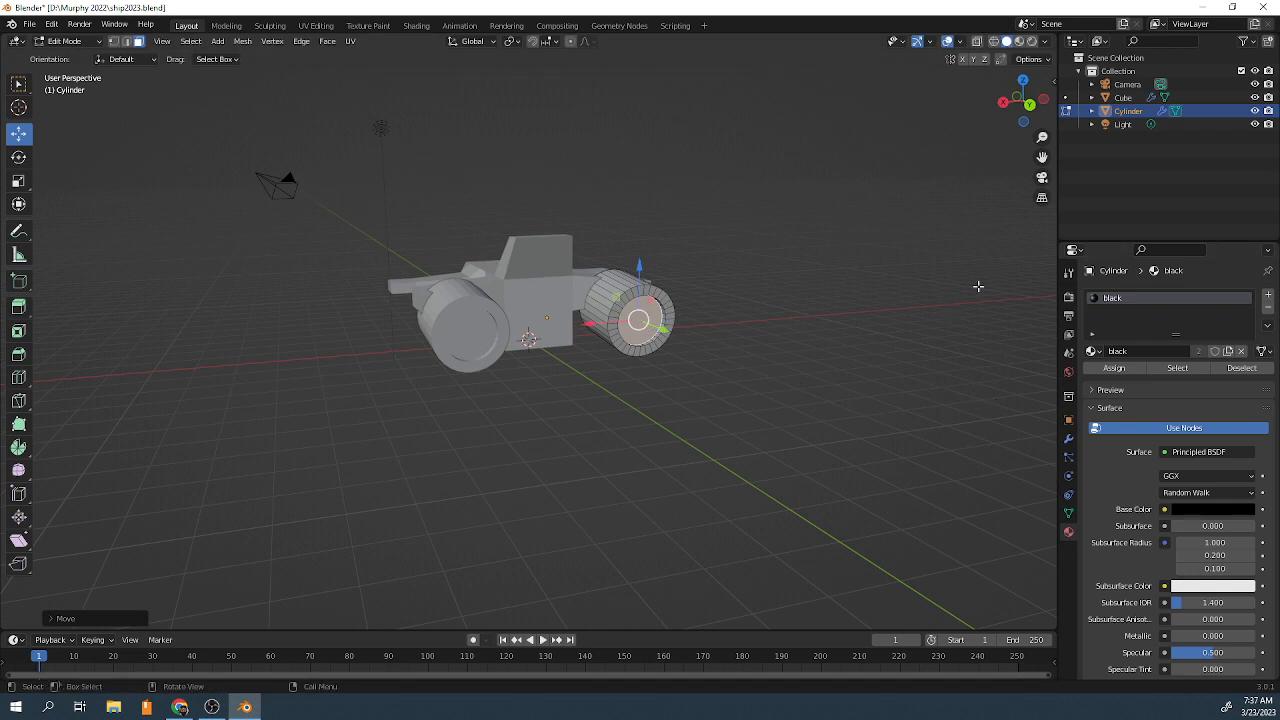
# Switch to rendered shading and add a new material with an Emission surface to the engine cylinder
pyautogui.click(1034, 42)
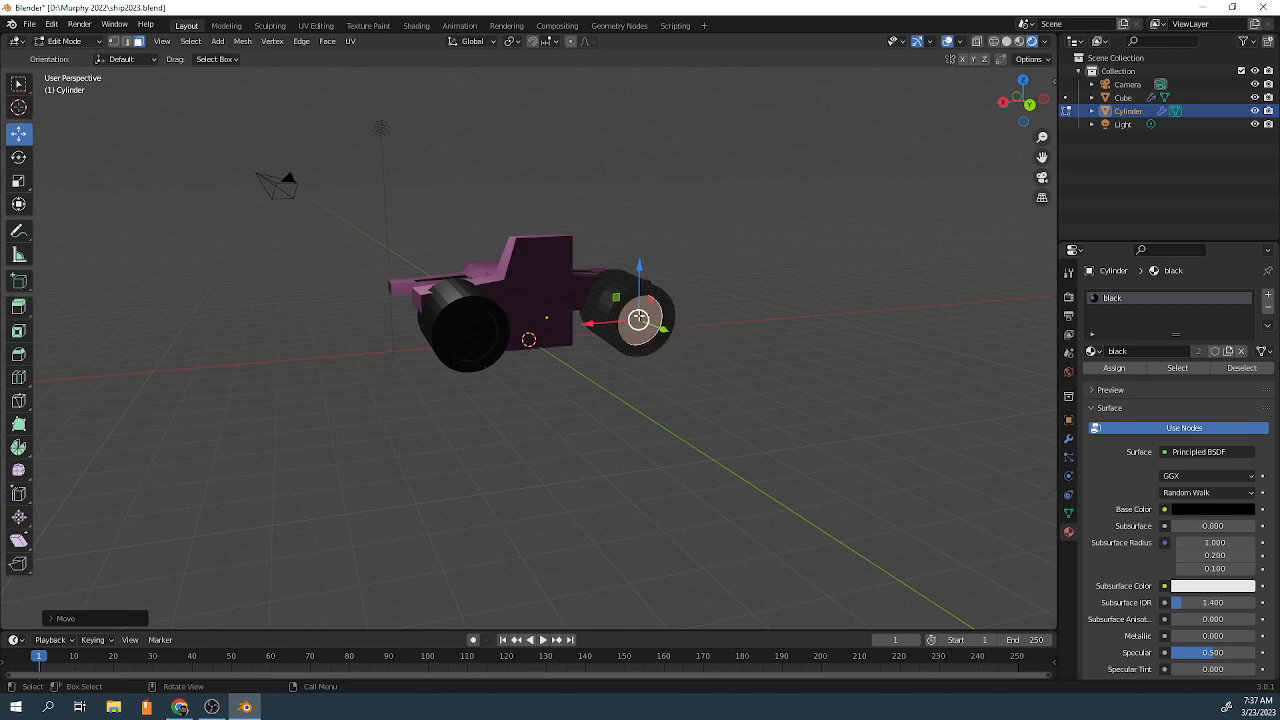
pyautogui.click(1268, 296)
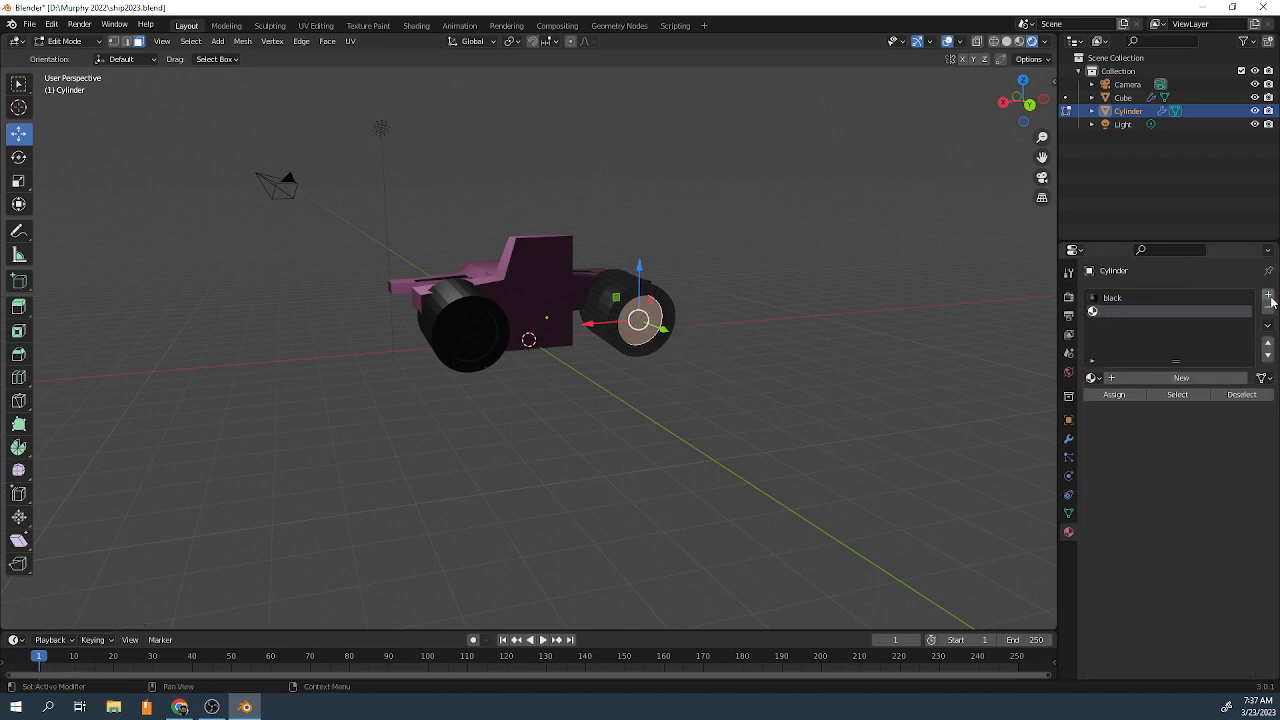
pyautogui.click(1184, 378)
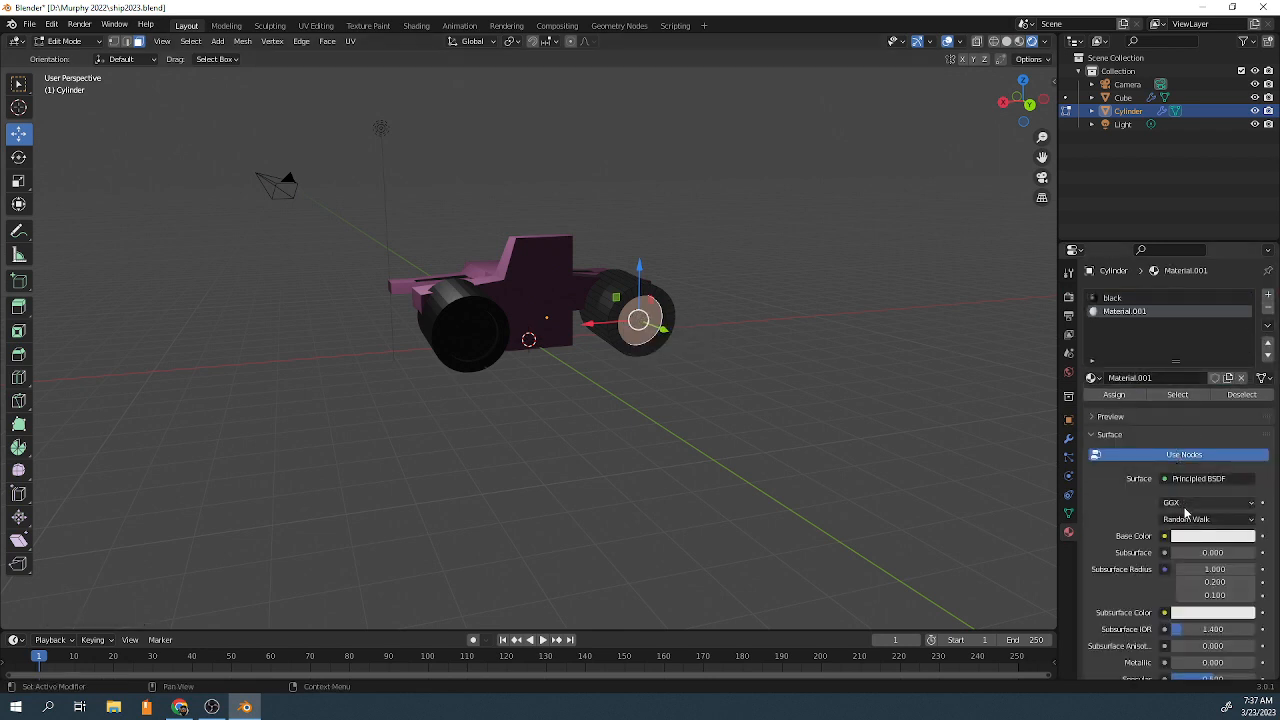
pyautogui.click(1192, 480)
pyautogui.click(1176, 480)
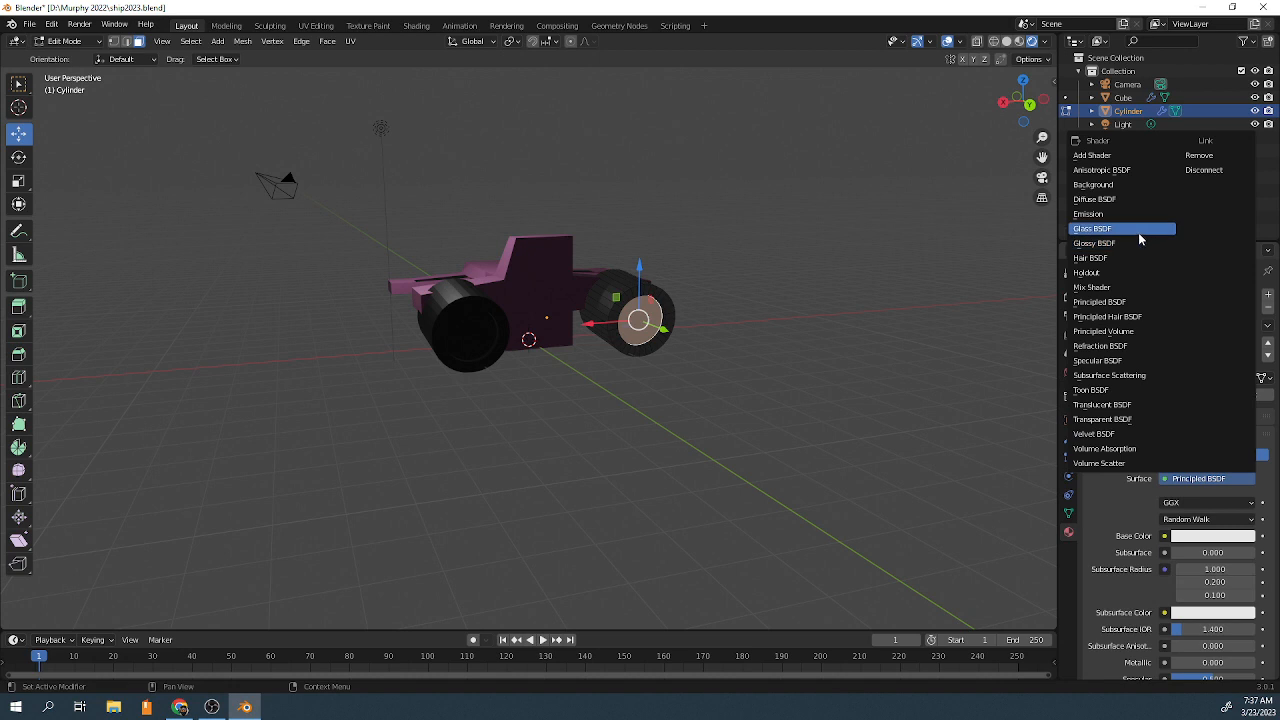
pyautogui.click(1119, 218)
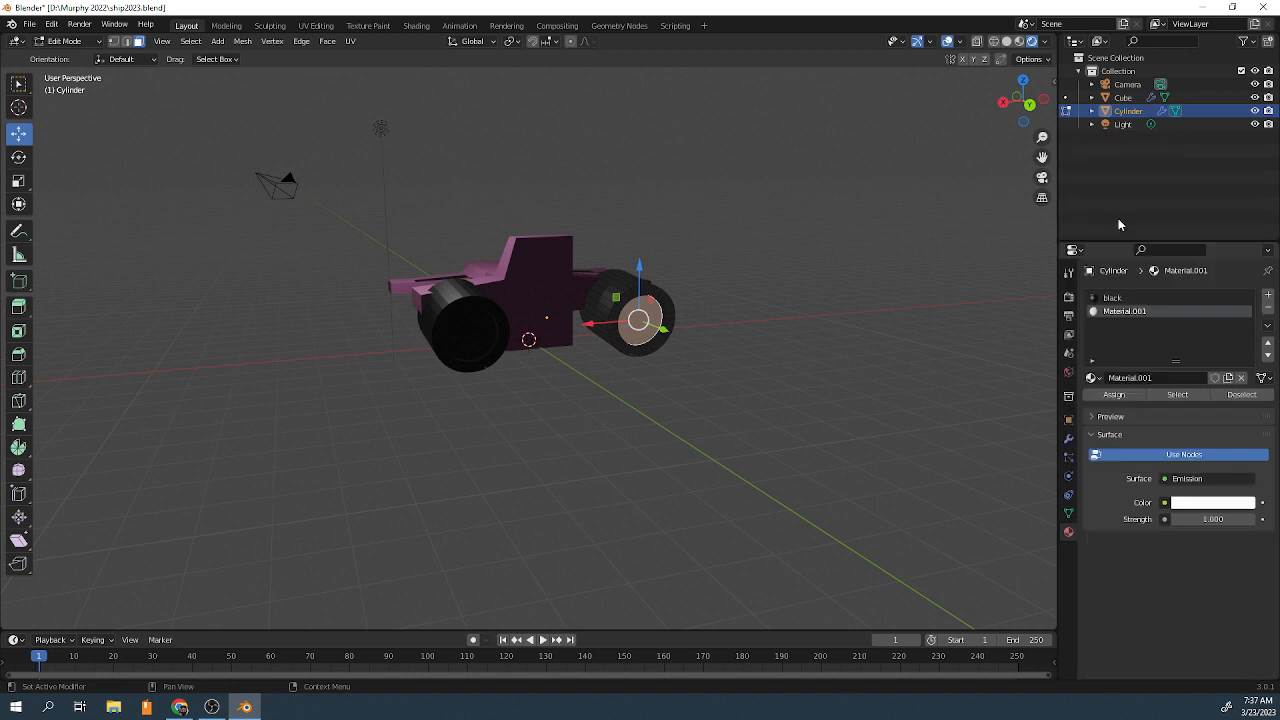
# Set the emission to yellow with strength 12.7 and assign the material to the recessed engine face
pyautogui.click(1208, 502)
pyautogui.click(1159, 400)
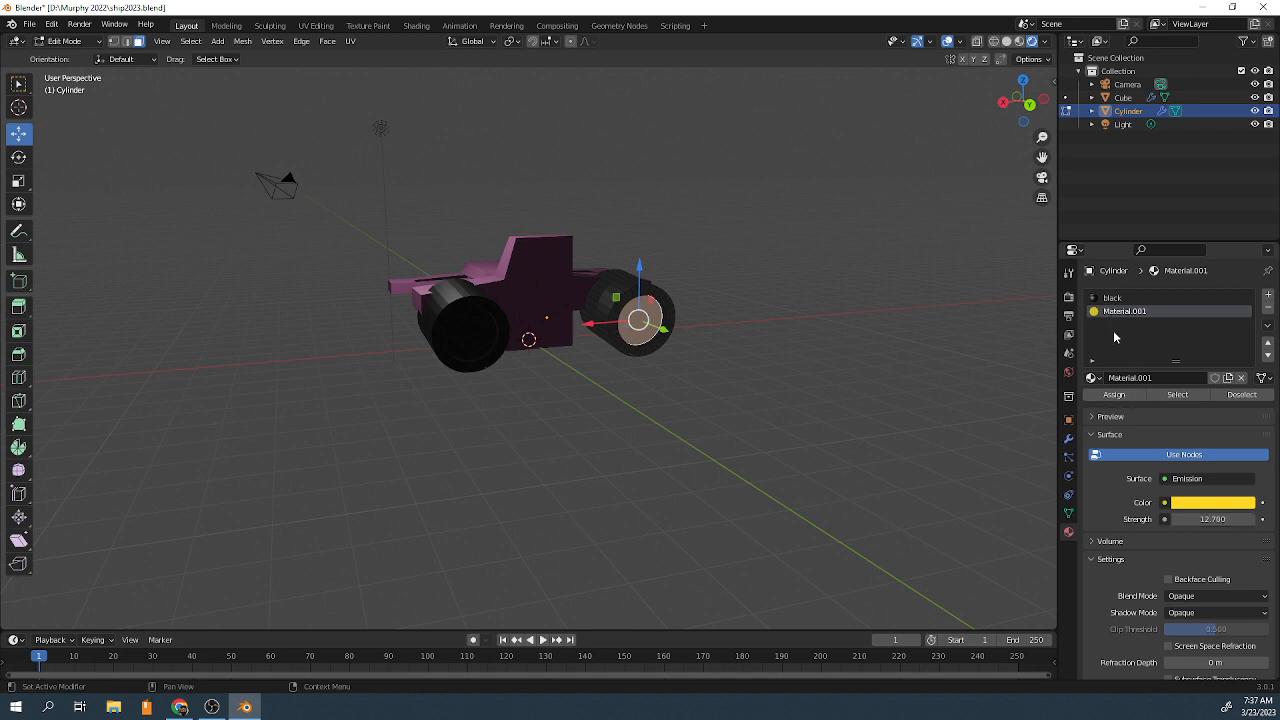
pyautogui.click(1112, 399)
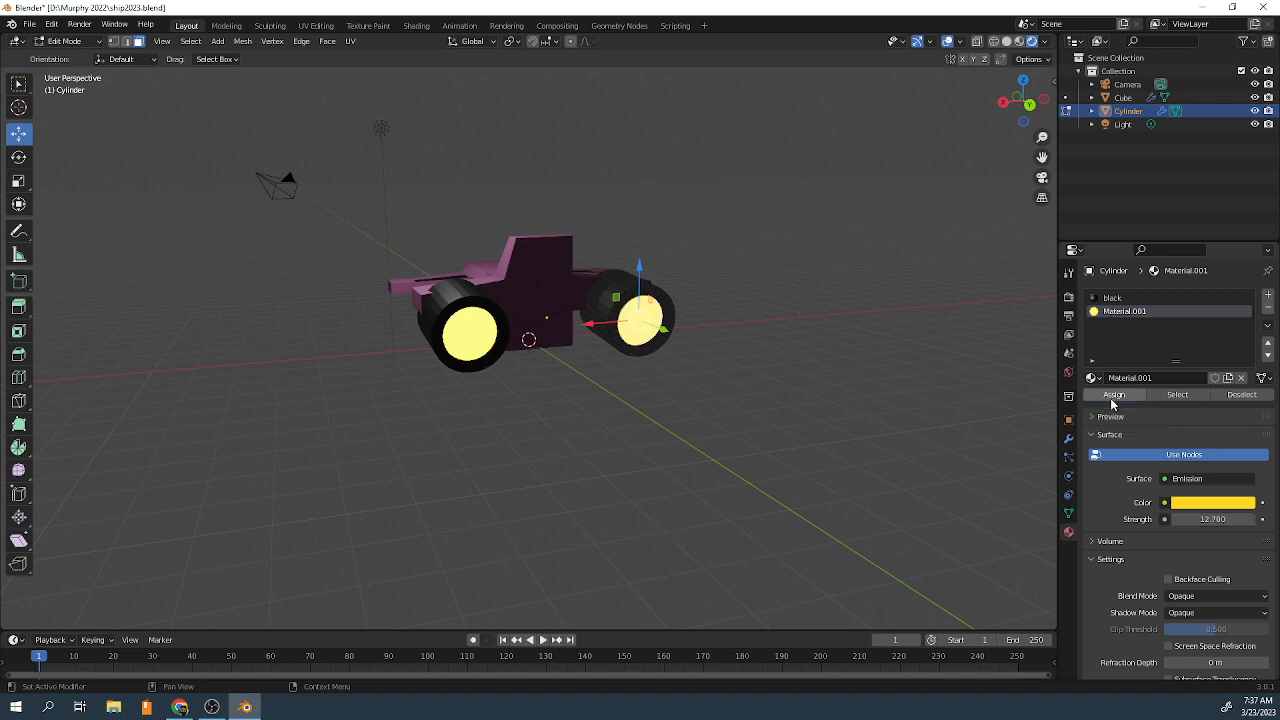
# Enable Bloom in the Eevee render settings so the engine faces glow
pyautogui.moveTo(809, 389); pyautogui.dragTo(843, 403, button='middle')
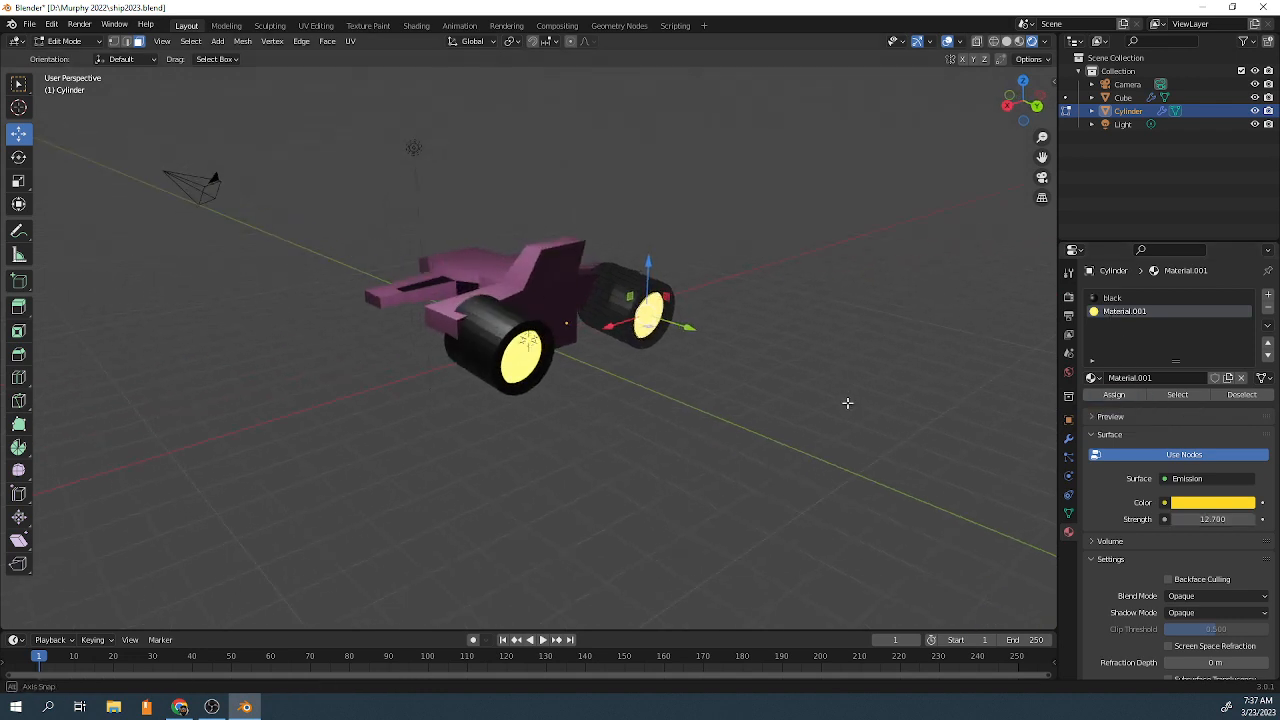
pyautogui.scroll(2, 808, 397)
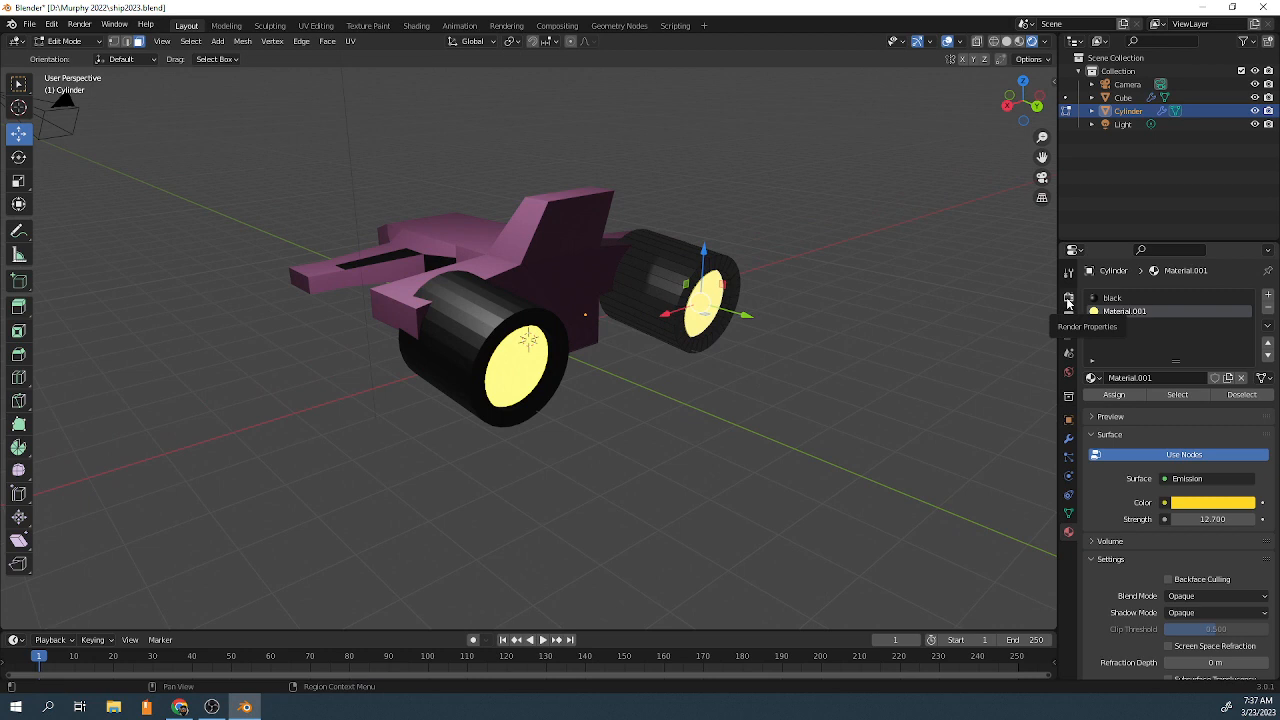
pyautogui.click(1068, 299)
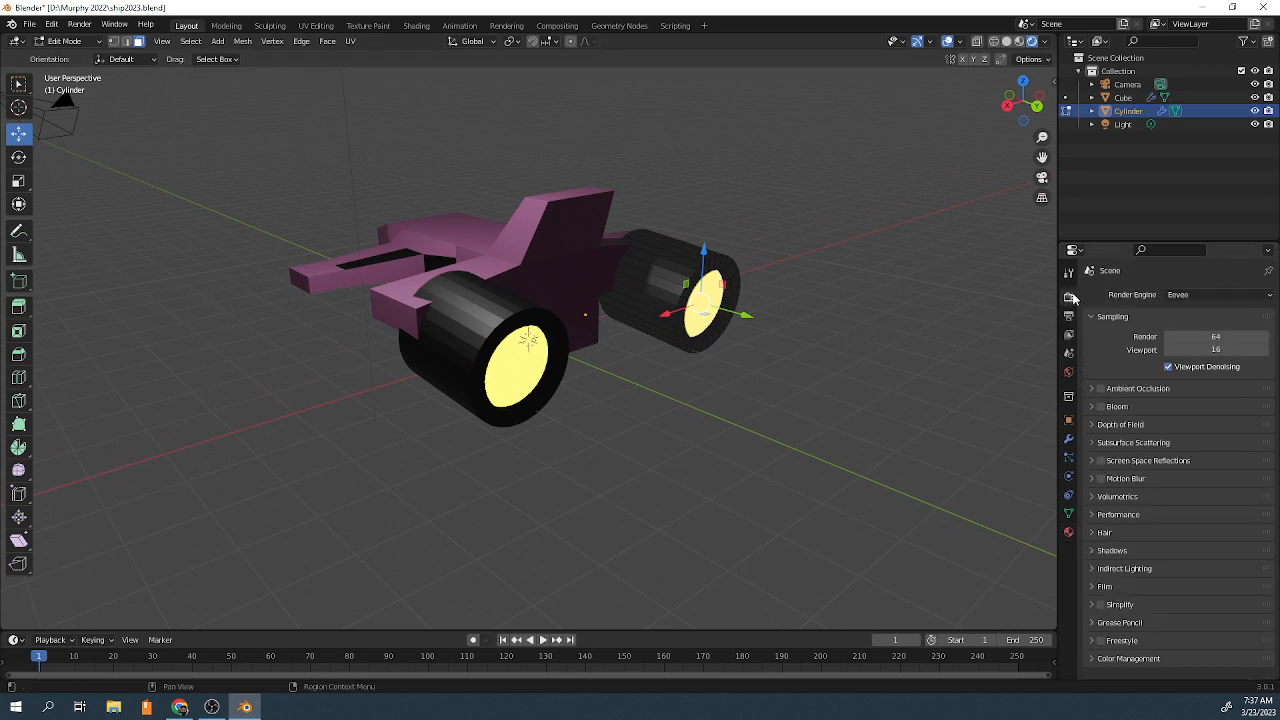
pyautogui.click(1100, 406)
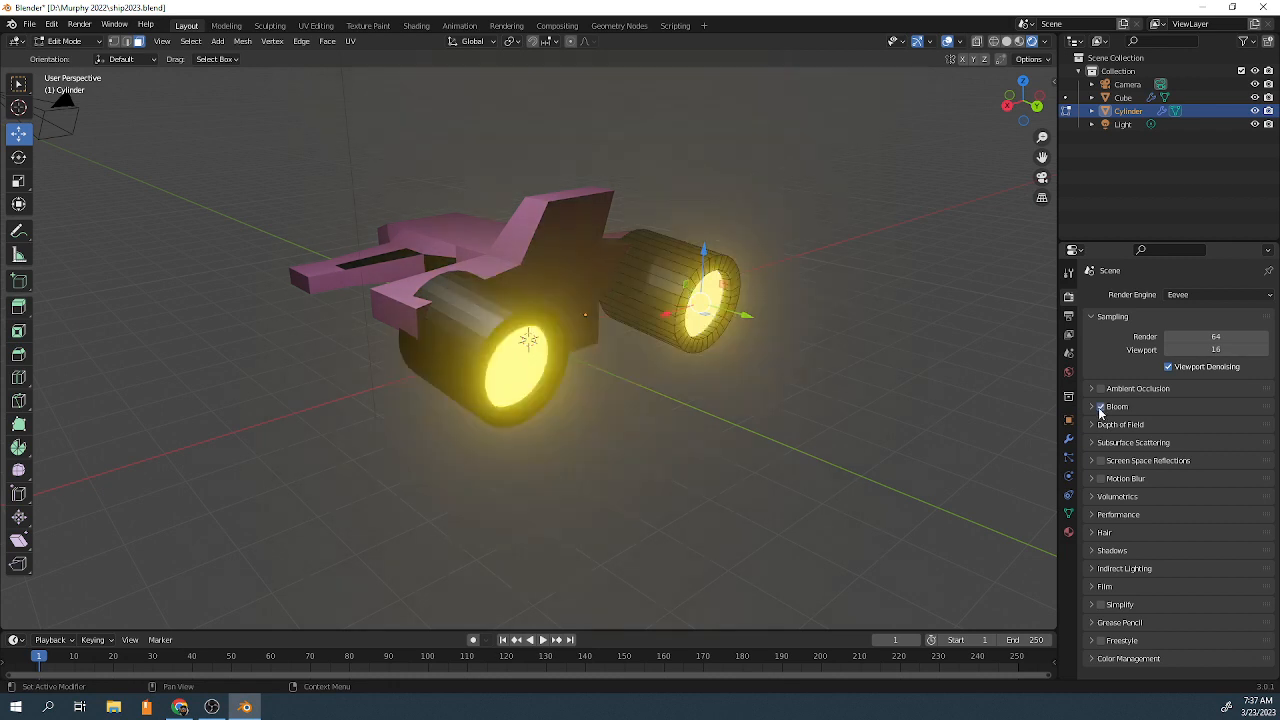
# Move the glowing engine face outward along the Y axis so it protrudes beyond the engine's rear rim
pyautogui.moveTo(815, 411); pyautogui.dragTo(683, 439, button='middle')
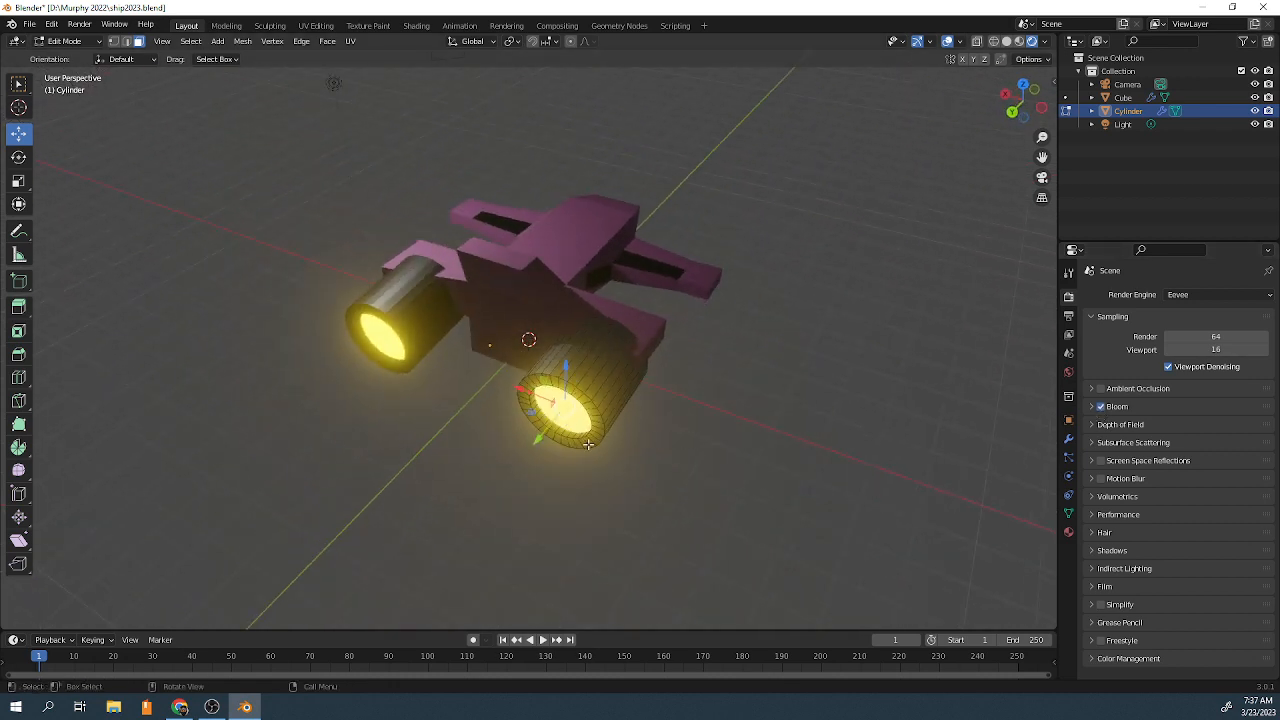
pyautogui.press('g')
pyautogui.press('y')
pyautogui.click(516, 463)
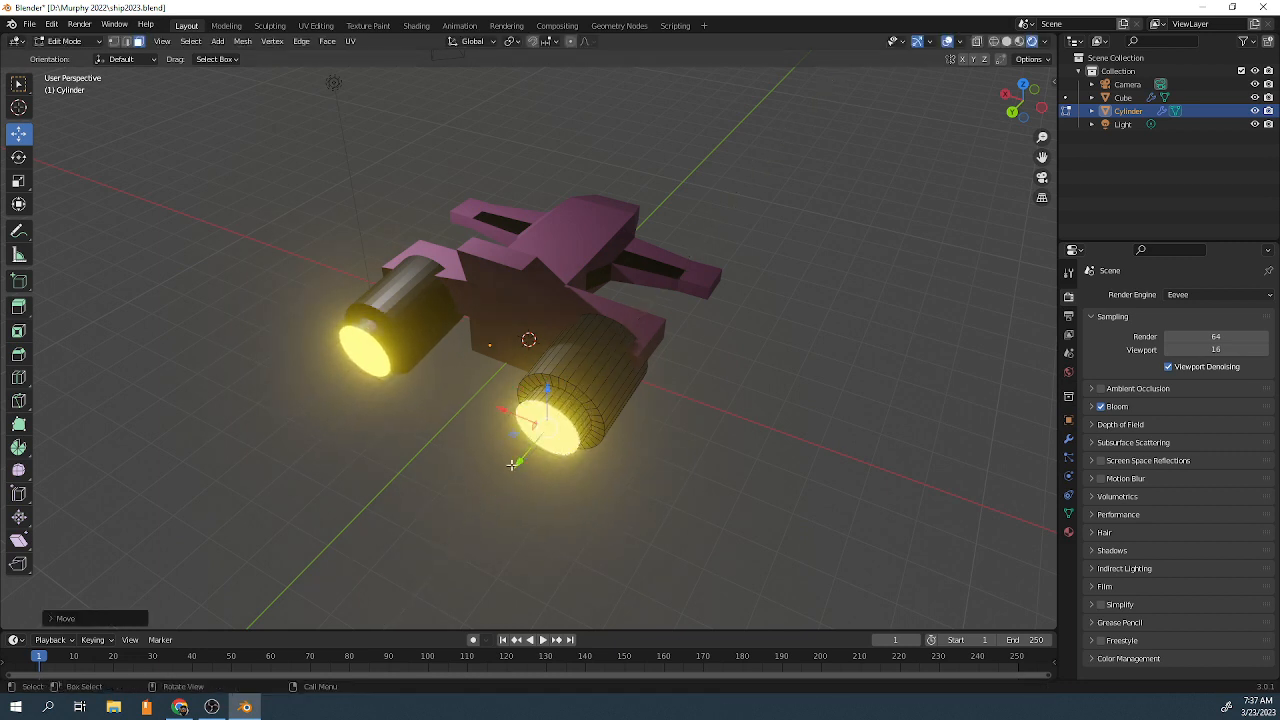
pyautogui.moveTo(518, 467); pyautogui.dragTo(503, 482)
# Select several side faces of the protruding nozzle and assign the yellow emission material Material.001 to them
pyautogui.click(562, 416)
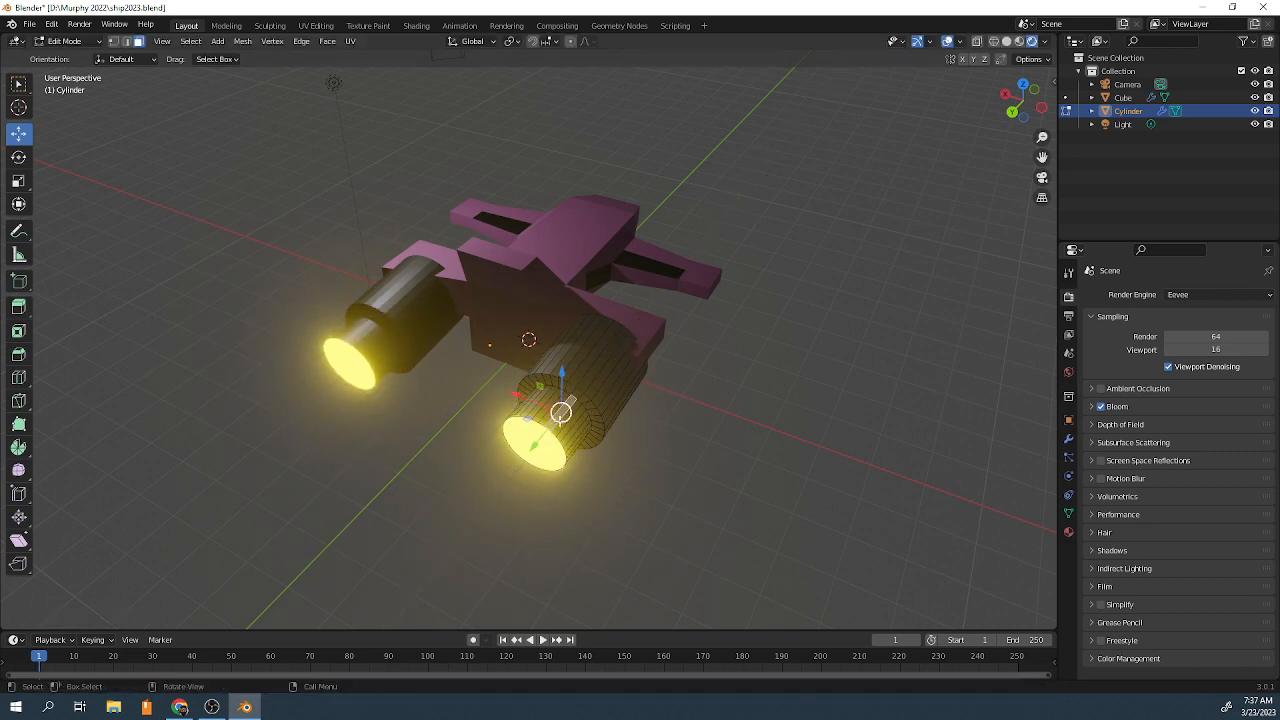
pyautogui.keyDown('shift'); pyautogui.click(580, 434); pyautogui.keyUp('shift')
pyautogui.keyDown('shift'); pyautogui.click(541, 409); pyautogui.keyUp('shift')
pyautogui.keyDown('shift'); pyautogui.click(523, 406); pyautogui.keyUp('shift')
pyautogui.keyDown('shift'); pyautogui.click(565, 420); pyautogui.keyUp('shift')
pyautogui.keyDown('shift'); pyautogui.click(580, 427); pyautogui.keyUp('shift')
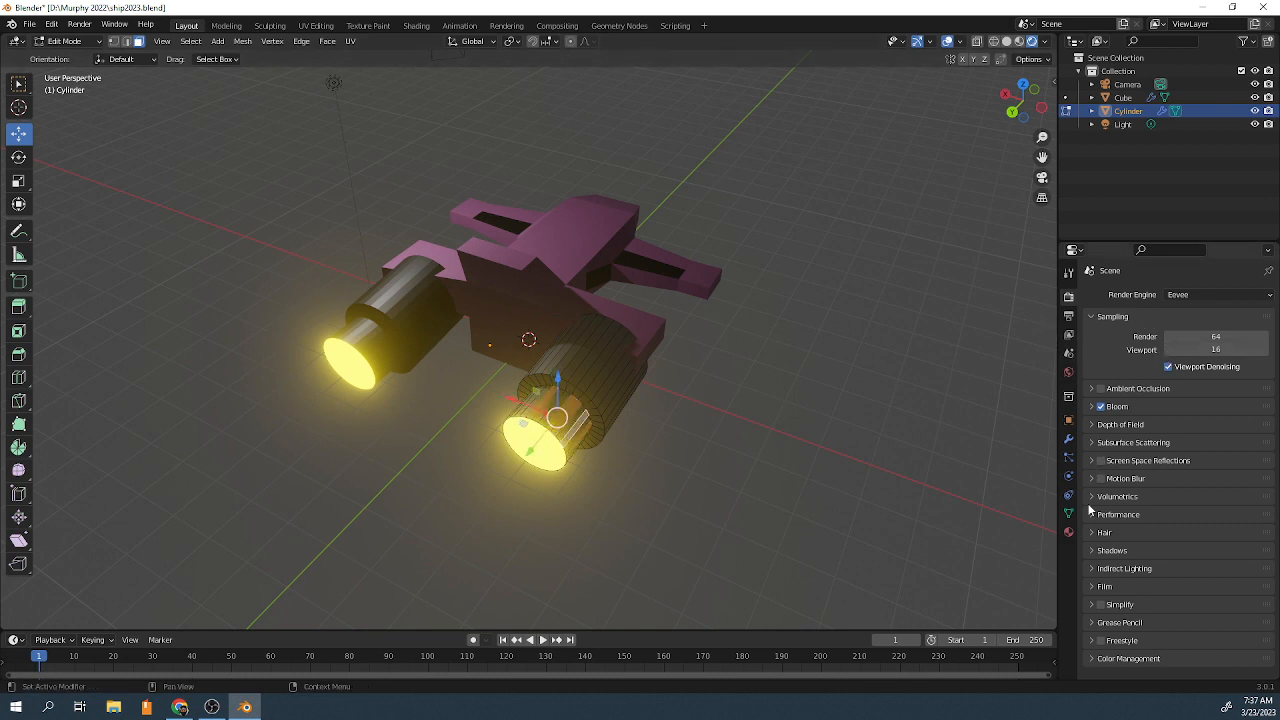
pyautogui.click(1068, 531)
pyautogui.click(1123, 312)
pyautogui.click(1118, 396)
pyautogui.click(801, 450)
# Assign the yellow Material.001 to more side faces around the nozzle to extend the glowing stripe pattern
pyautogui.moveTo(576, 454); pyautogui.dragTo(735, 455, button='middle')
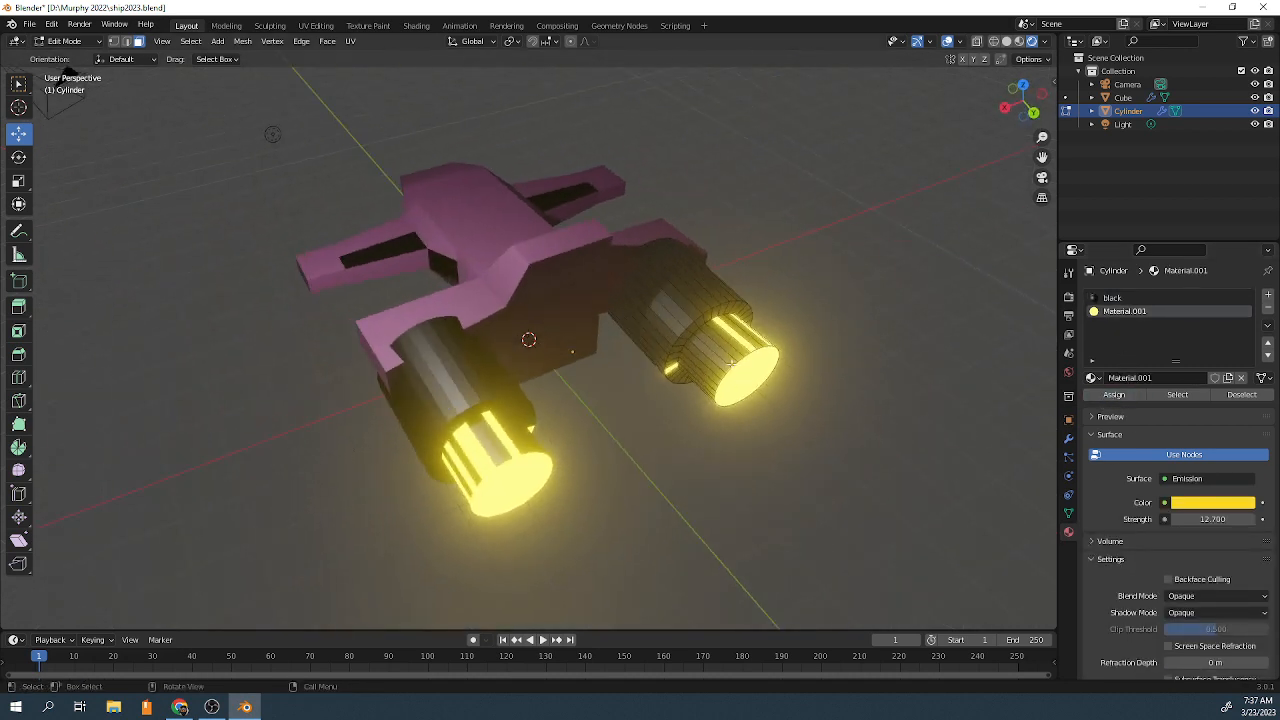
pyautogui.click(731, 363)
pyautogui.click(1103, 311)
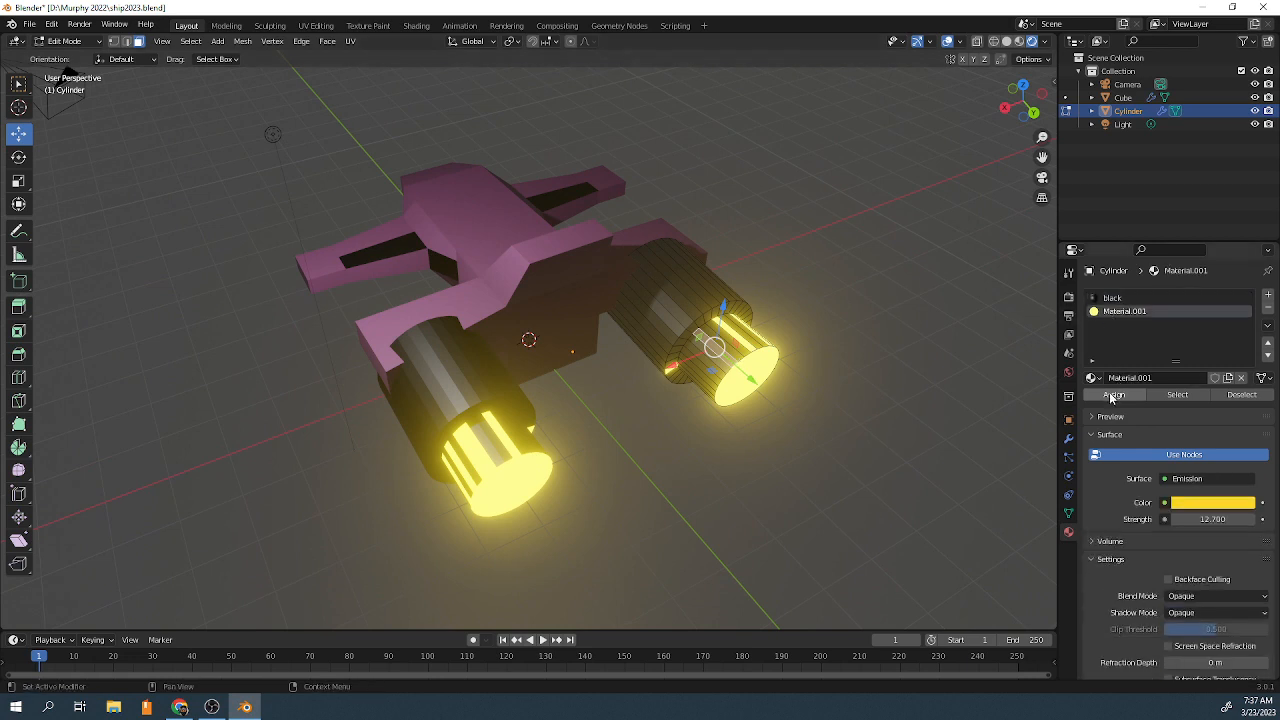
pyautogui.click(1112, 396)
pyautogui.click(713, 381)
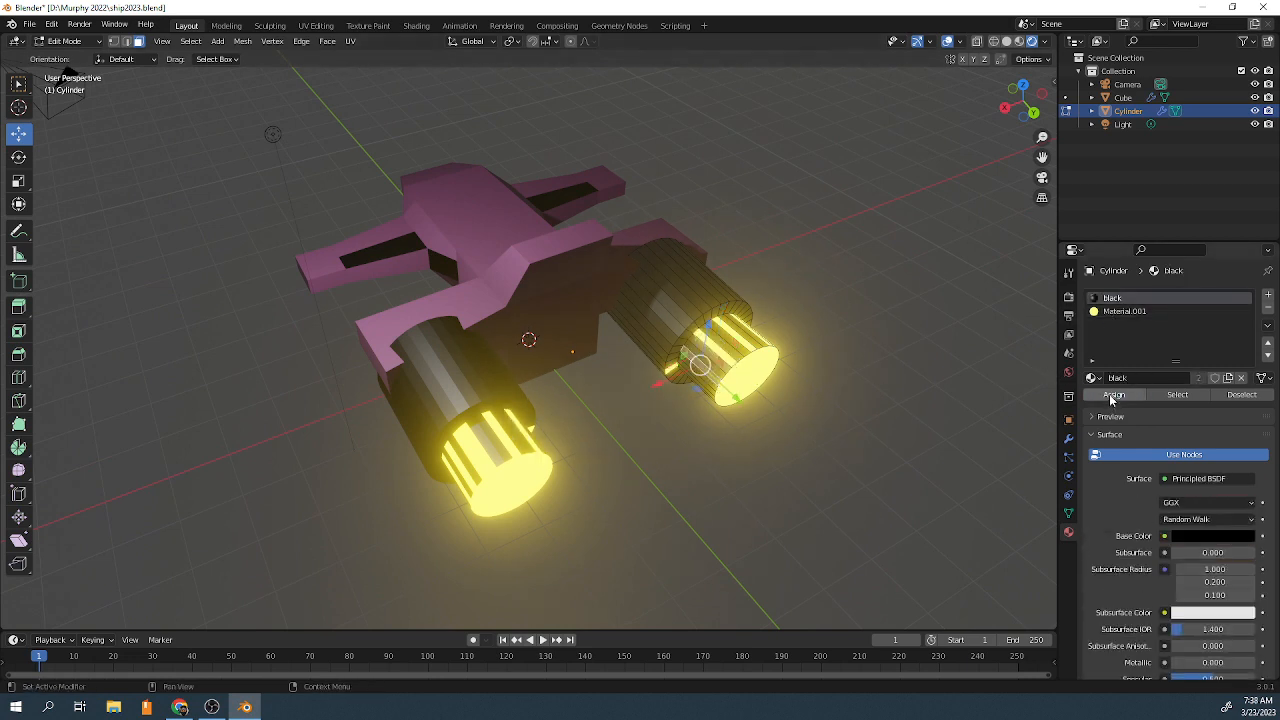
pyautogui.click(1101, 314)
pyautogui.click(1112, 395)
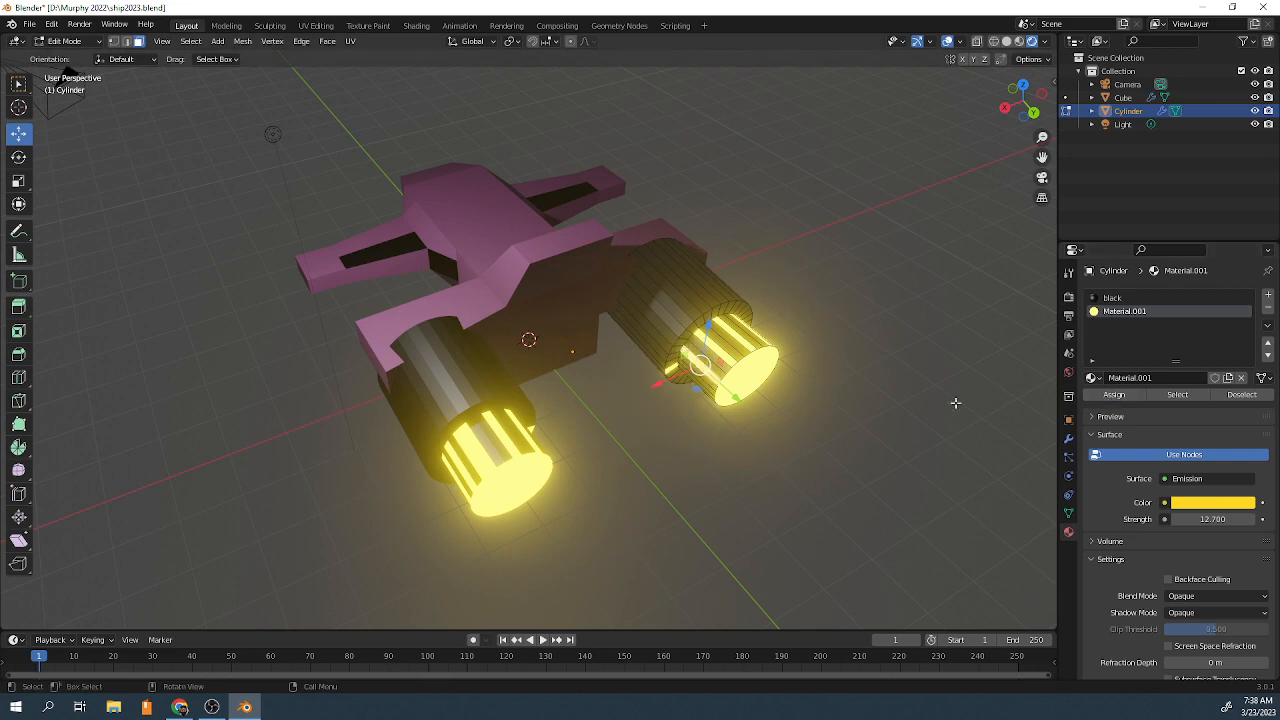
# Leave Edit Mode on the engine cylinder, select the ship's body and enter Edit Mode on it
pyautogui.moveTo(846, 406); pyautogui.dragTo(674, 331, button='middle')
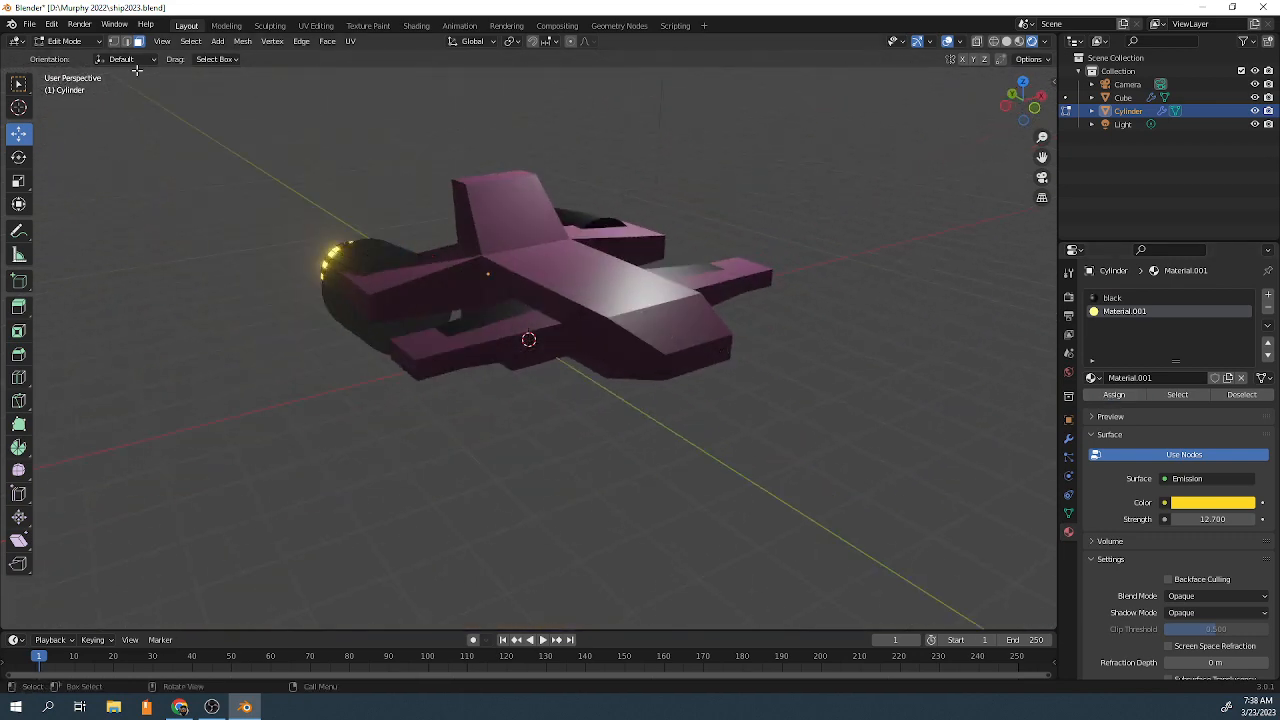
pyautogui.click(65, 41)
pyautogui.click(65, 57)
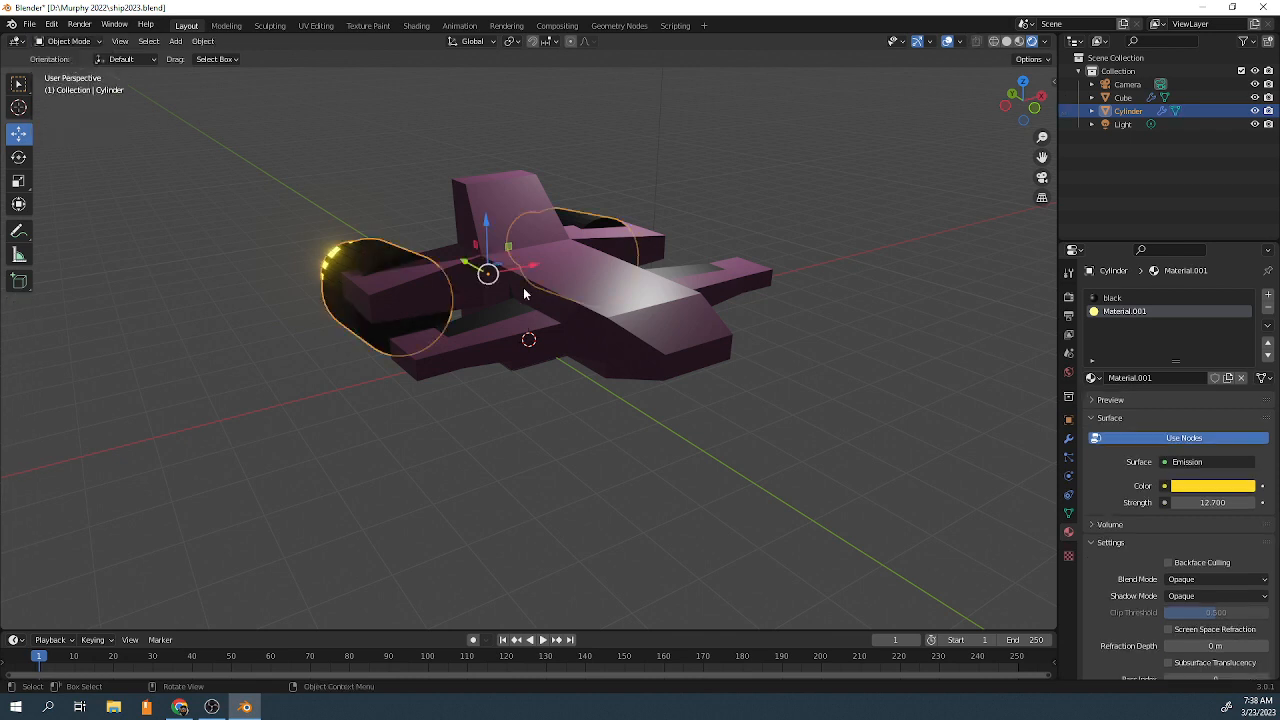
pyautogui.click(656, 327)
pyautogui.click(65, 41)
pyautogui.click(68, 58)
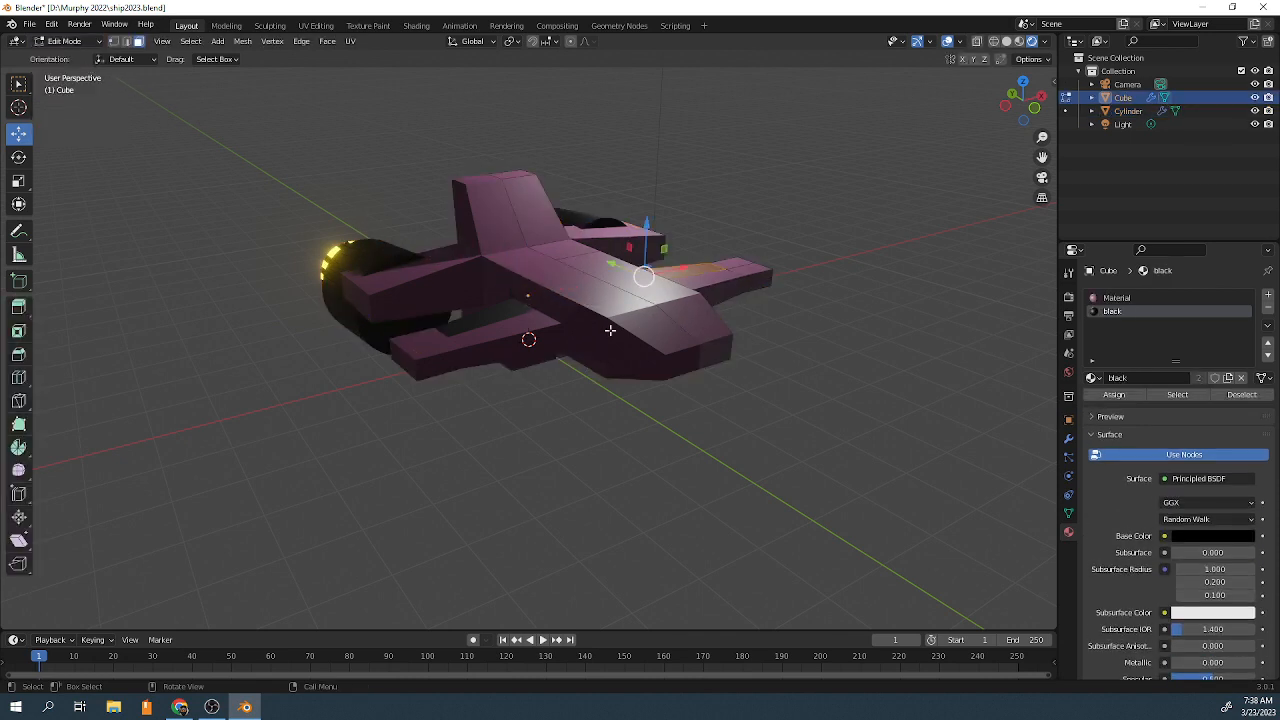
# Subdivide the sloped upper face of the ship's nose repeatedly into a fine grid, then deselect everything
pyautogui.click(666, 327)
pyautogui.moveTo(698, 322); pyautogui.dragTo(608, 336, button='middle')
pyautogui.click(591, 332)
pyautogui.rightClick(590, 331)
pyautogui.click(590, 331)
pyautogui.rightClick(590, 331)
pyautogui.click(590, 331)
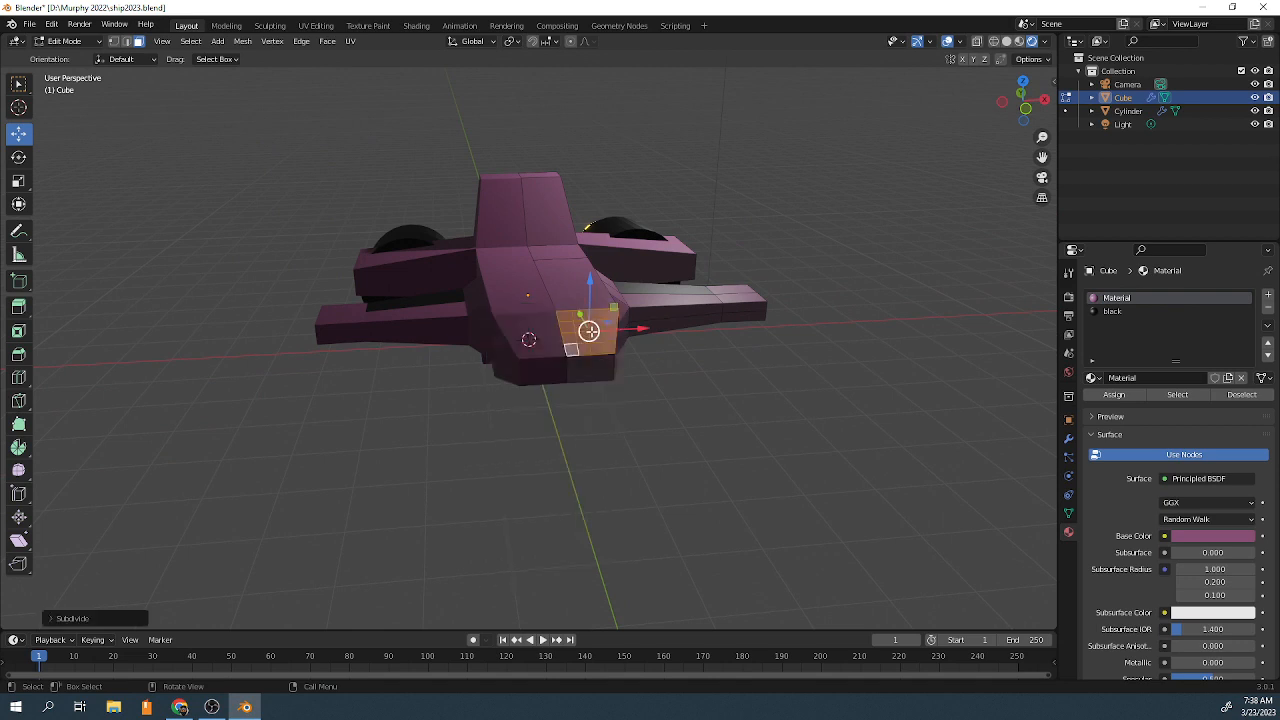
pyautogui.hotkey('alt', 'a')
# Select three separate groups of small grid faces on the subdivided nose to form a row of window shapes
pyautogui.scroll(4, 583, 325)
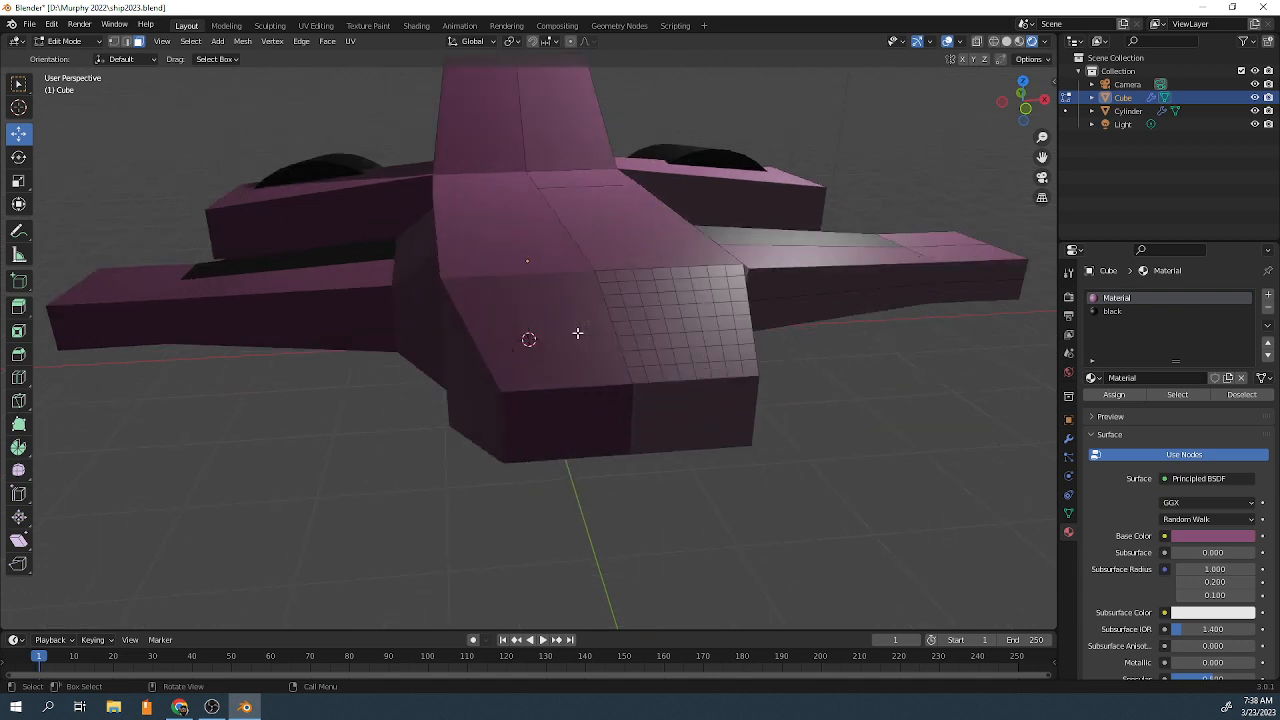
pyautogui.click(639, 300)
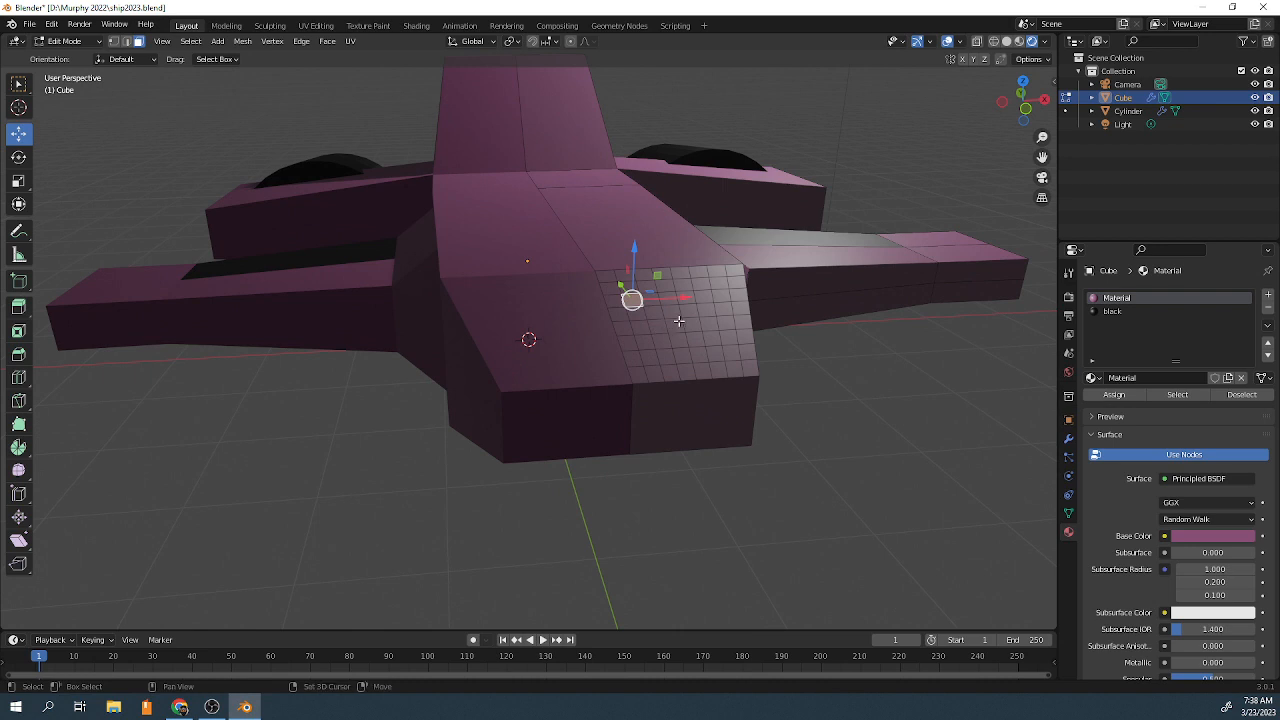
pyautogui.moveTo(666, 298); pyautogui.dragTo(690, 298)
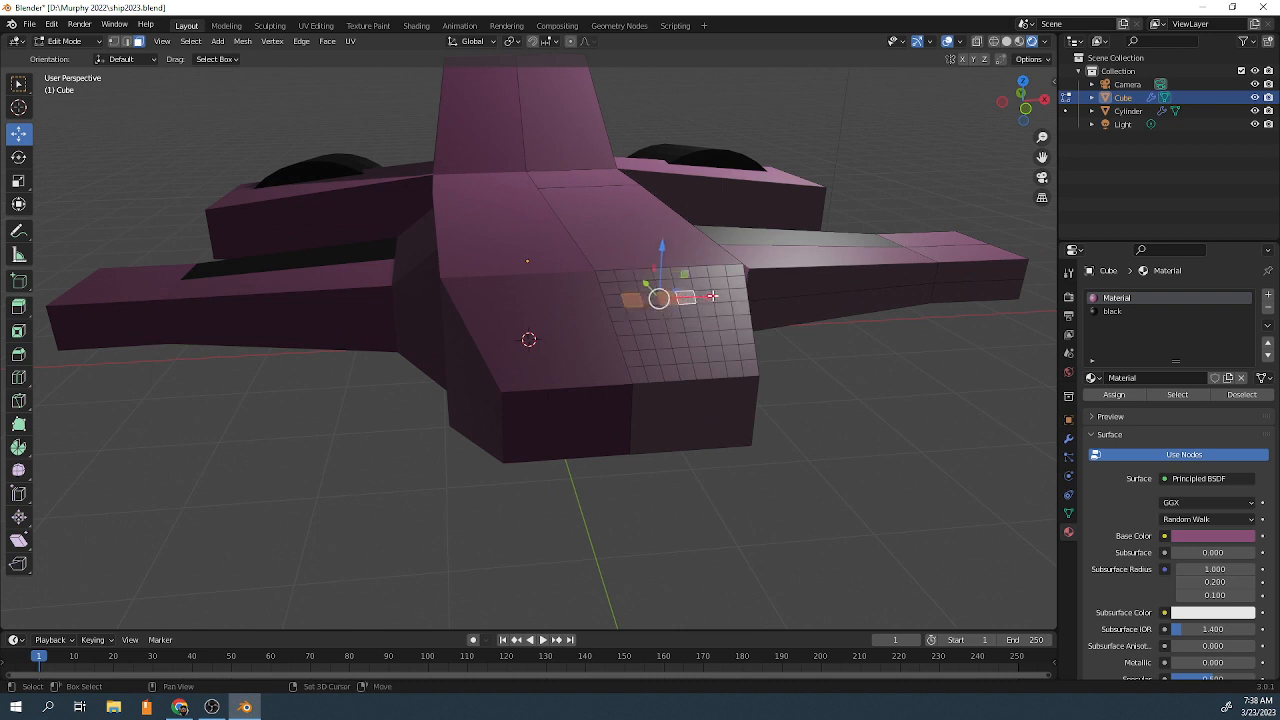
pyautogui.keyDown('shift'); pyautogui.click(638, 322); pyautogui.keyUp('shift')
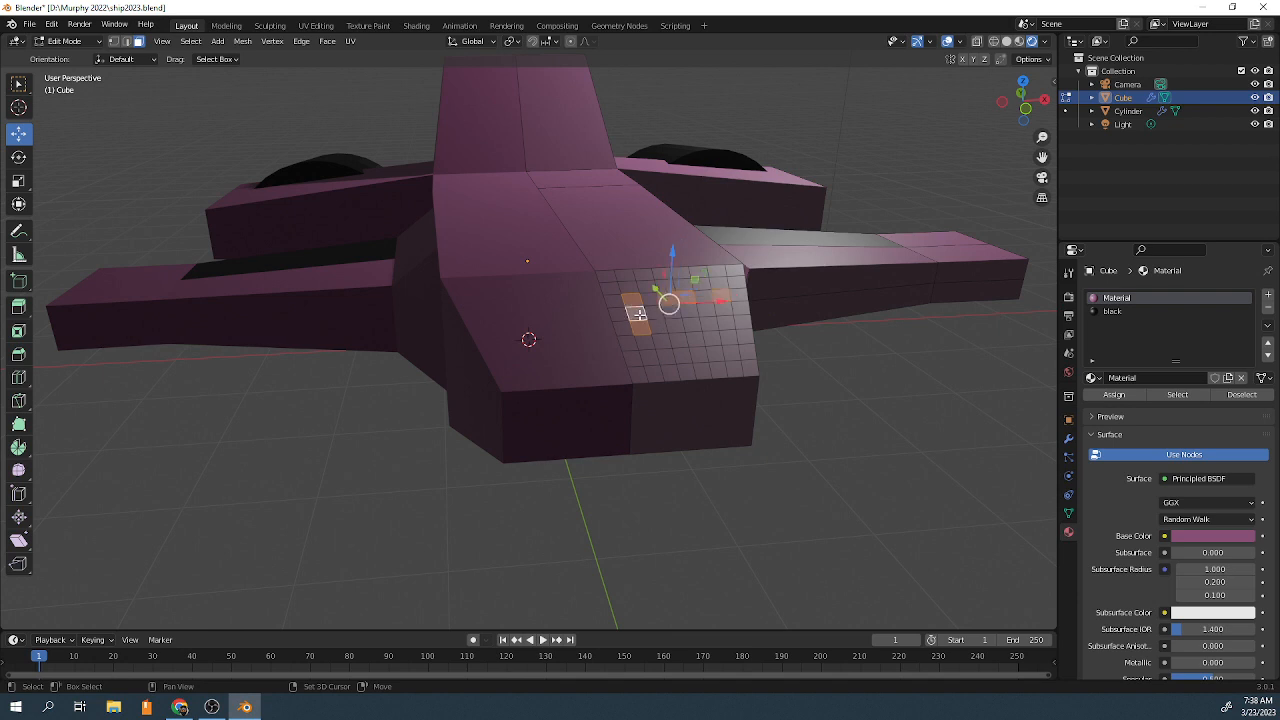
pyautogui.keyDown('shift'); pyautogui.click(684, 314); pyautogui.keyUp('shift')
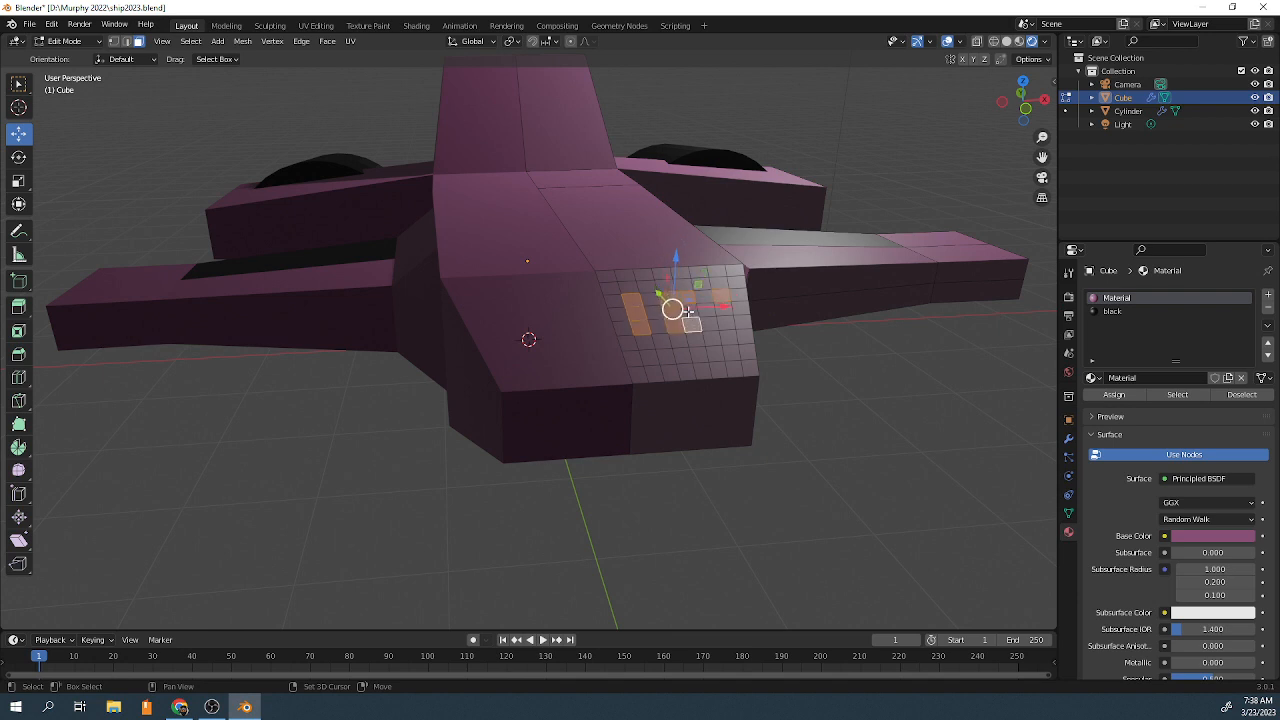
pyautogui.keyDown('shift'); pyautogui.click(726, 318); pyautogui.keyUp('shift')
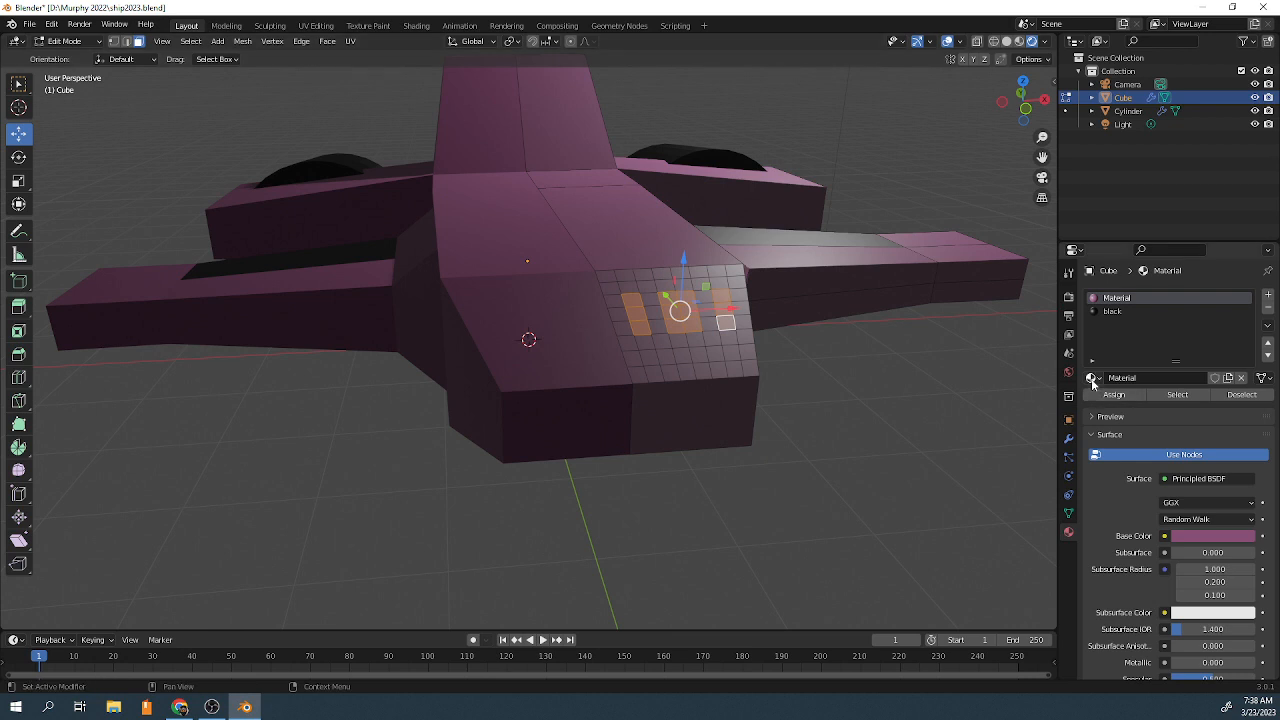
# Add a material slot to the ship's body, set it to Material.001 and assign it to the selected nose faces
pyautogui.click(1268, 294)
pyautogui.click(1098, 380)
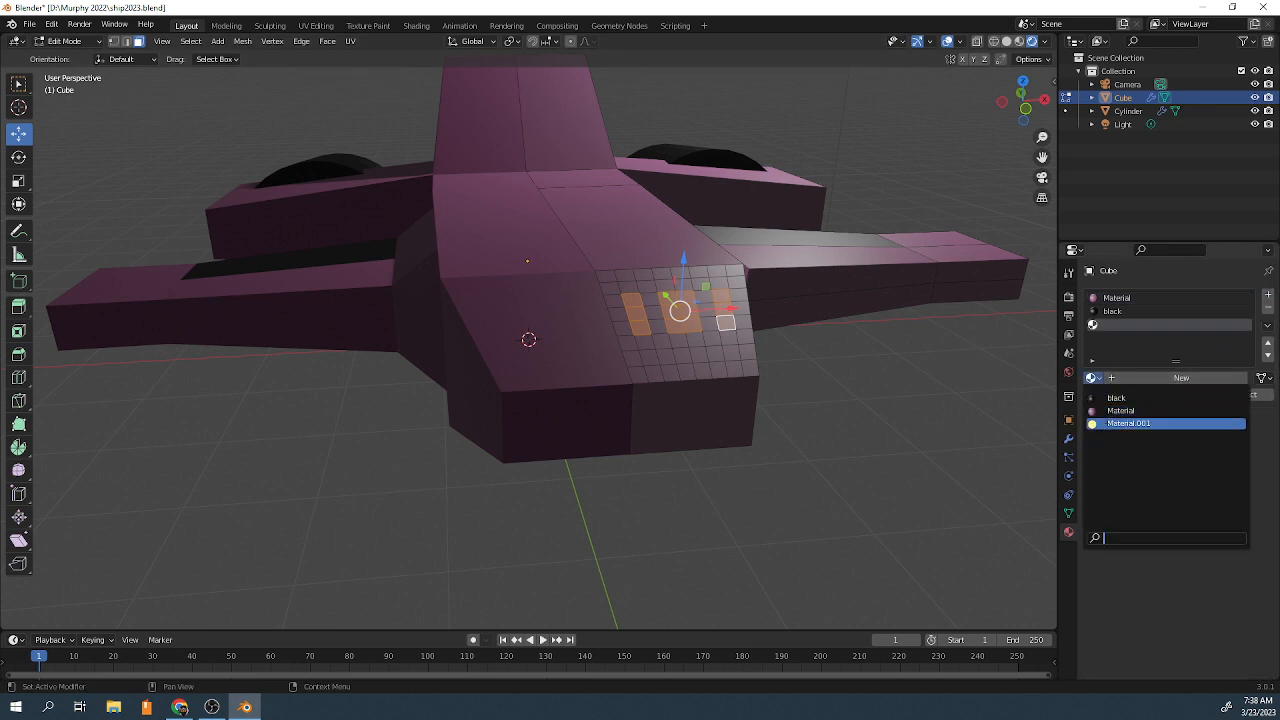
pyautogui.click(1146, 421)
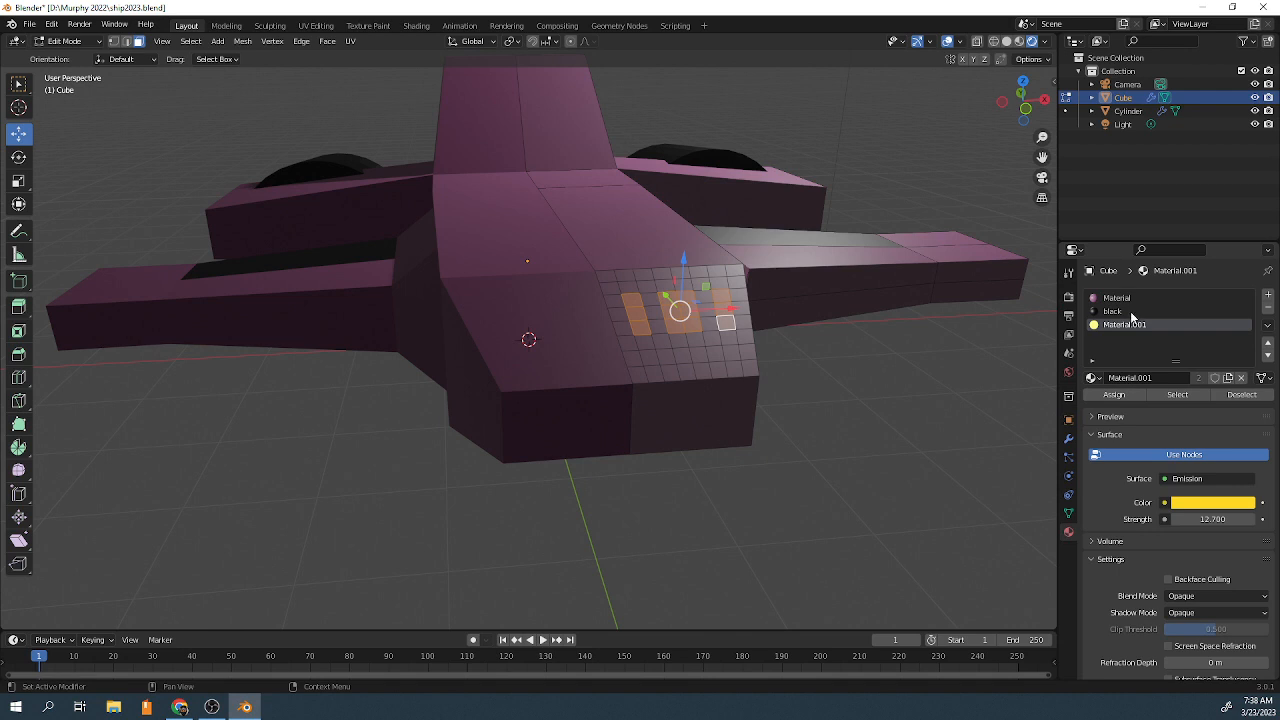
pyautogui.click(1118, 394)
pyautogui.click(935, 409)
pyautogui.moveTo(920, 409); pyautogui.dragTo(803, 300, button='middle')
# Return to Object Mode and set the emission strength of Material.001 to 15.8
pyautogui.click(64, 41)
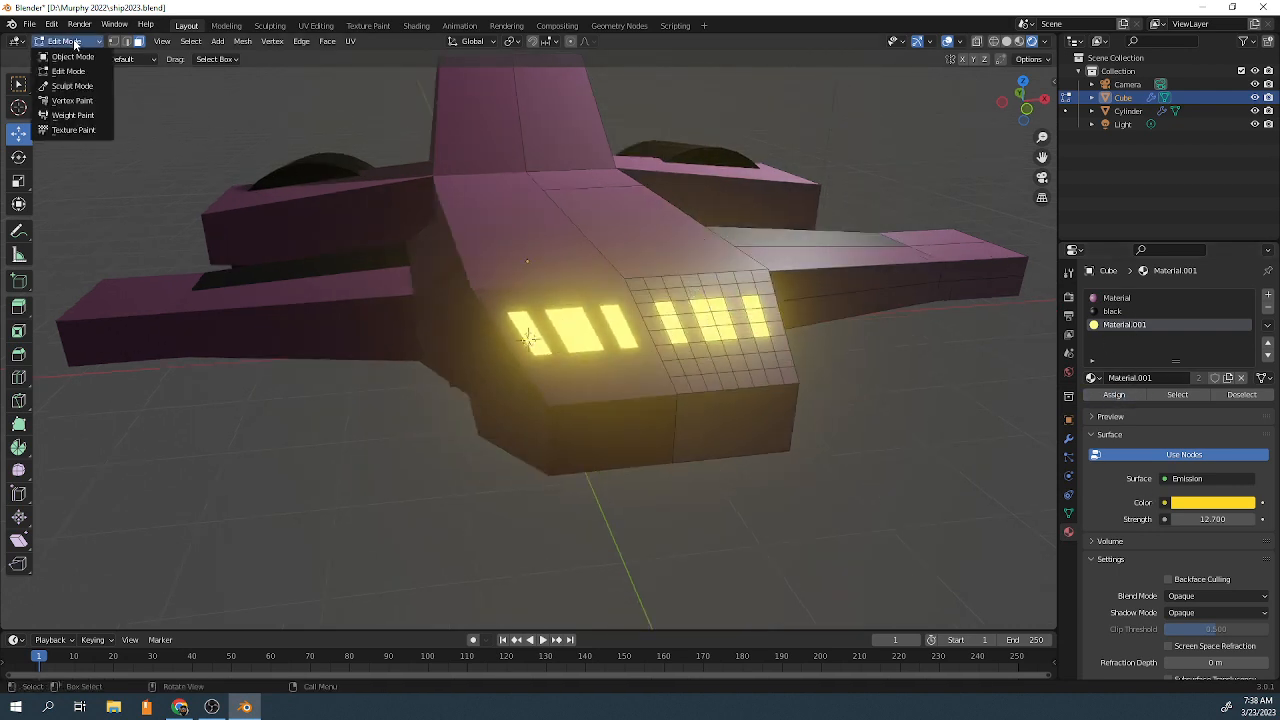
pyautogui.click(60, 57)
pyautogui.moveTo(297, 294)
pyautogui.mouseDown(button='middle')
pyautogui.moveTo(361, 271)
pyautogui.moveTo(388, 285)
pyautogui.moveTo(285, 295)
pyautogui.mouseUp(button='middle')
pyautogui.scroll(-3, 339, 283)
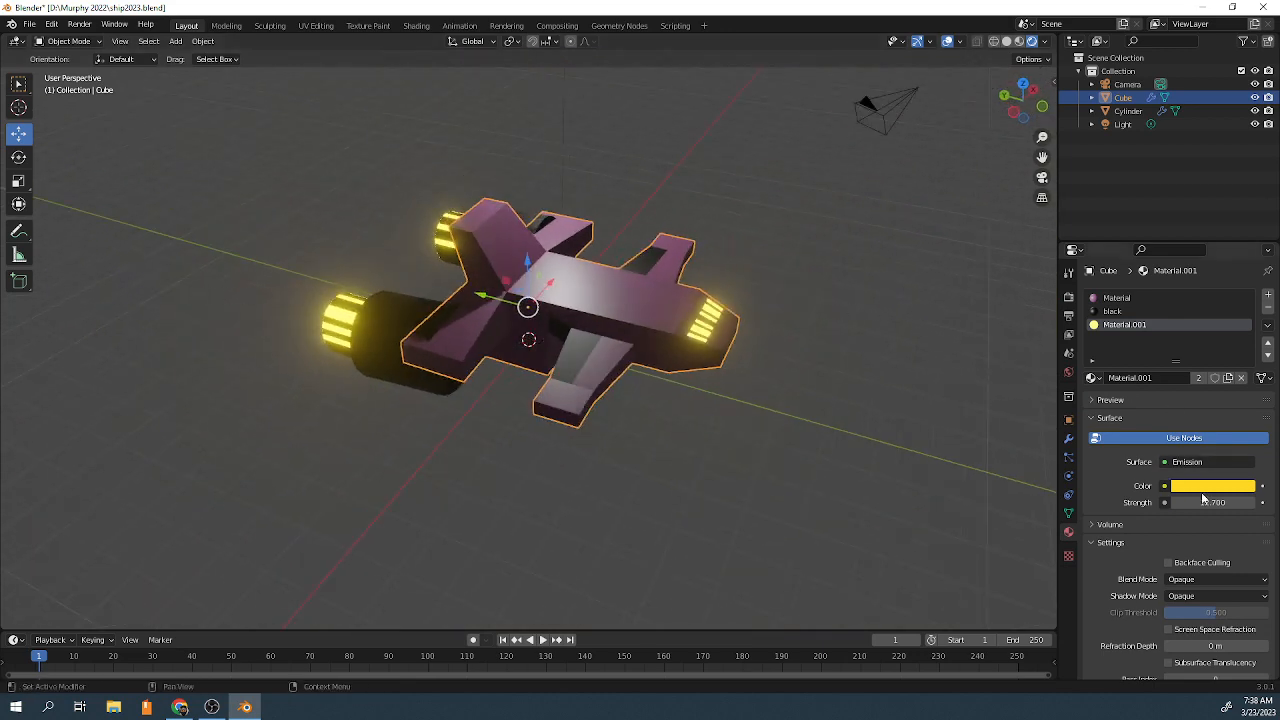
pyautogui.moveTo(1212, 502)
pyautogui.mouseDown()
pyautogui.moveTo(1134, 502)
pyautogui.moveTo(1247, 505)
pyautogui.moveTo(1195, 502)
pyautogui.mouseUp()
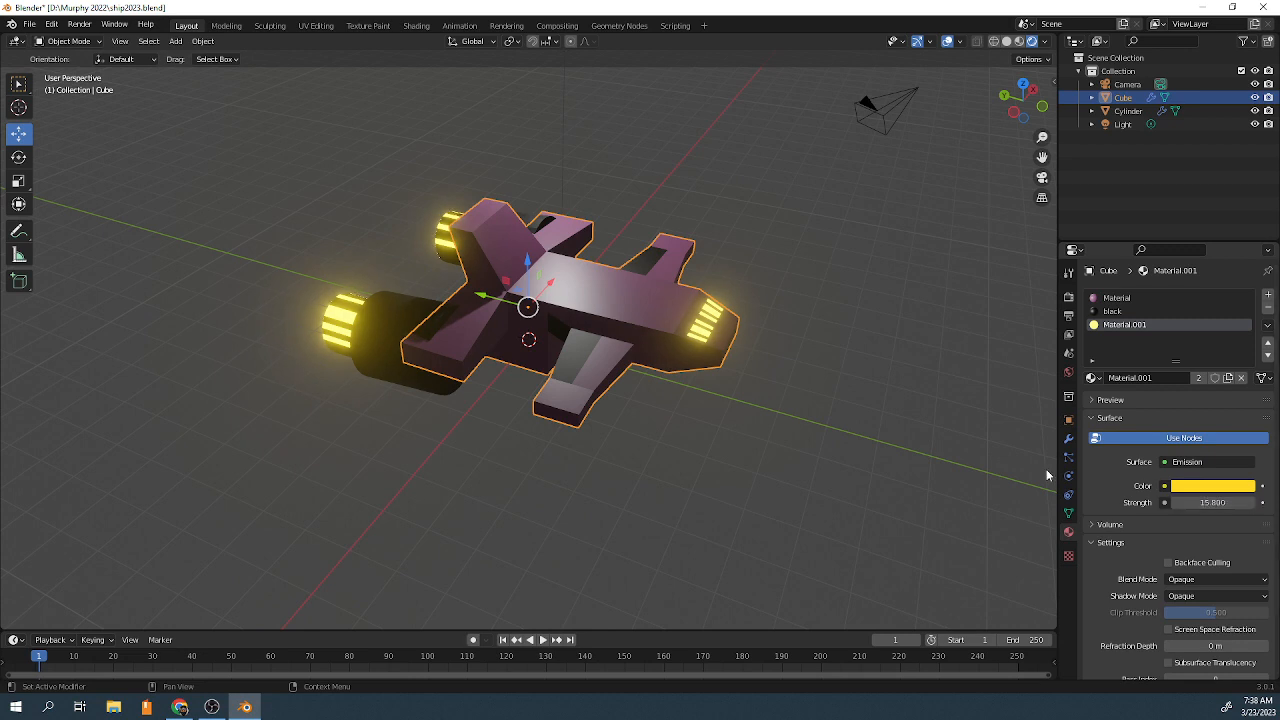
# Toggle Bloom off and on in the render settings to compare its effect on the glow, leaving it enabled
pyautogui.click(1069, 299)
pyautogui.click(1100, 407)
pyautogui.click(1100, 407)
pyautogui.click(1100, 407)
pyautogui.click(1100, 407)
pyautogui.click(1100, 407)
pyautogui.click(1100, 407)
pyautogui.click(1100, 407)
pyautogui.click(1100, 407)
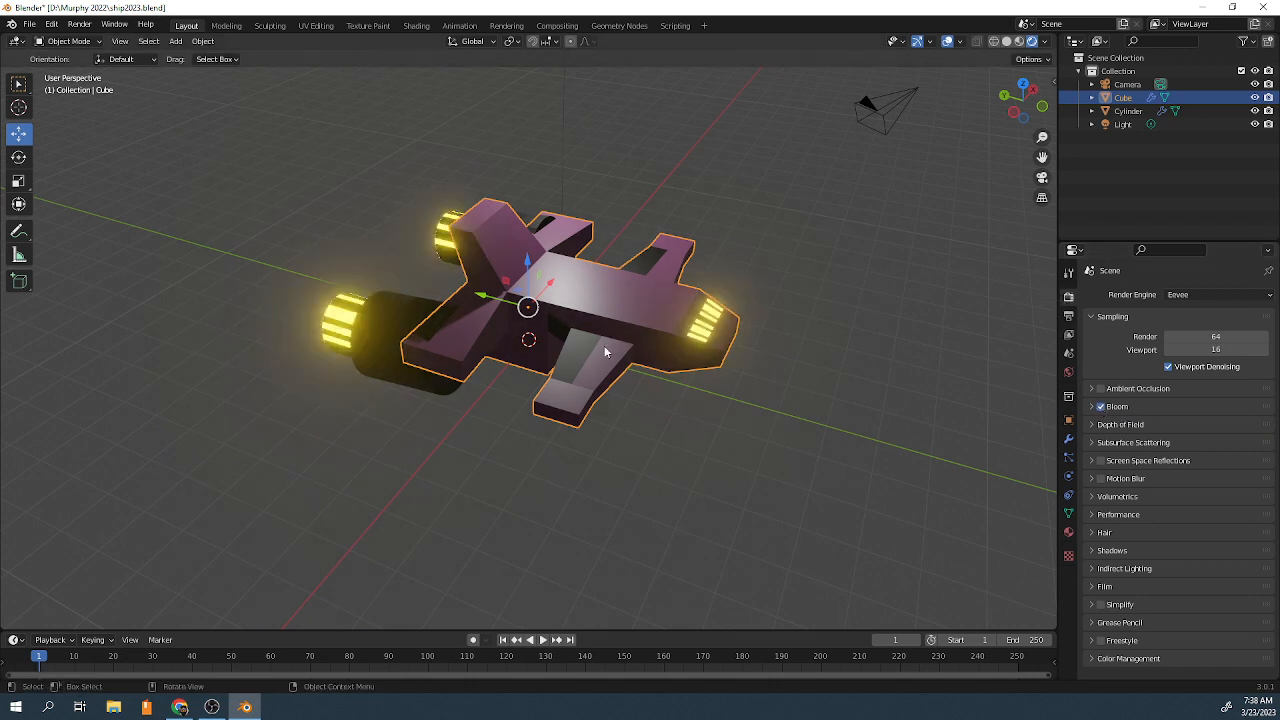